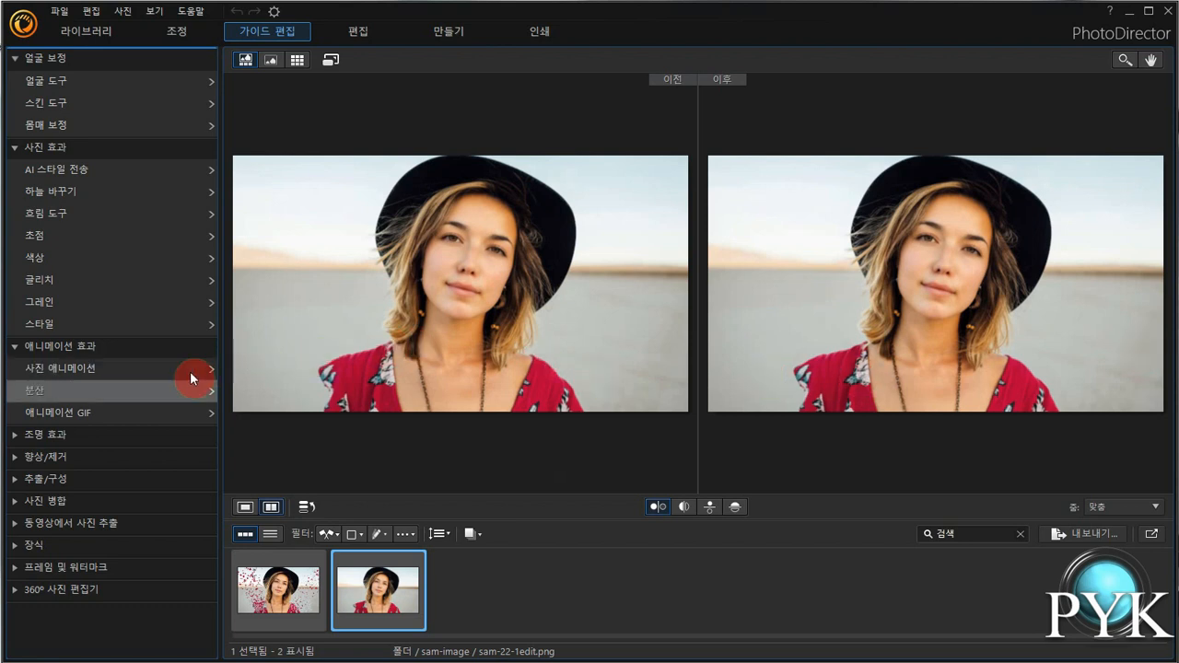
# Open the animated GIF tool (애니메이션 GIF) among the animation effects.
pyautogui.click(123, 394)
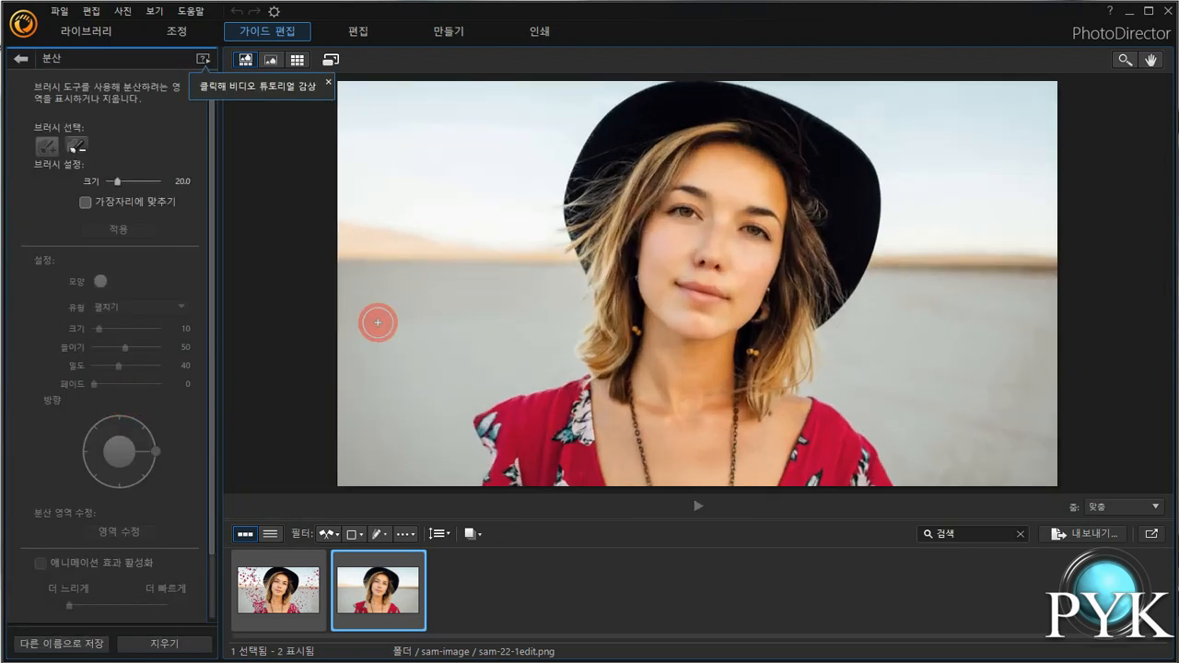
pyautogui.click(19, 62)
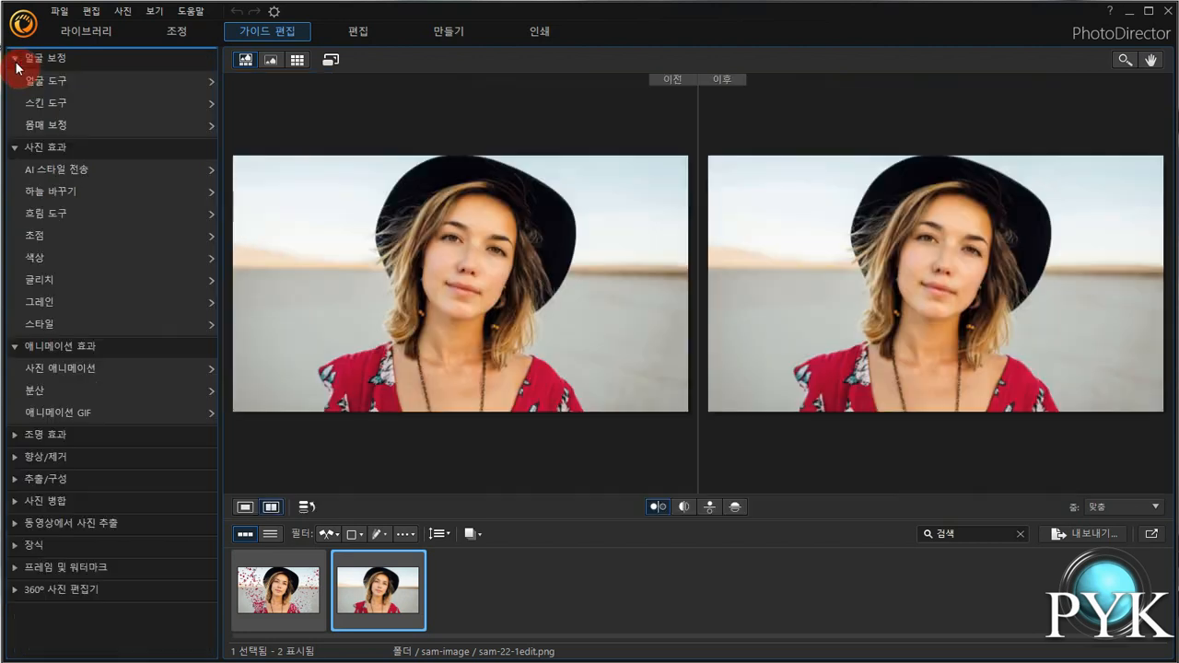
pyautogui.click(96, 412)
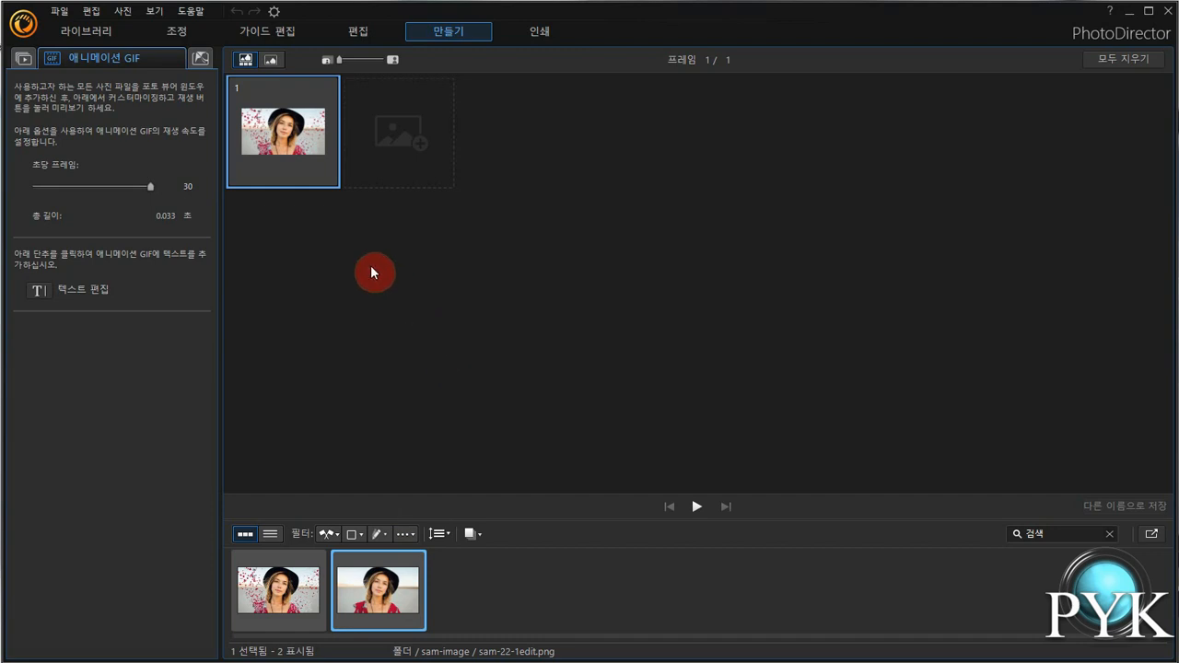
# Import the ten photos sam-1.jpg to sam-10.jpg from the sam-image folder into the library.
pyautogui.click(90, 35)
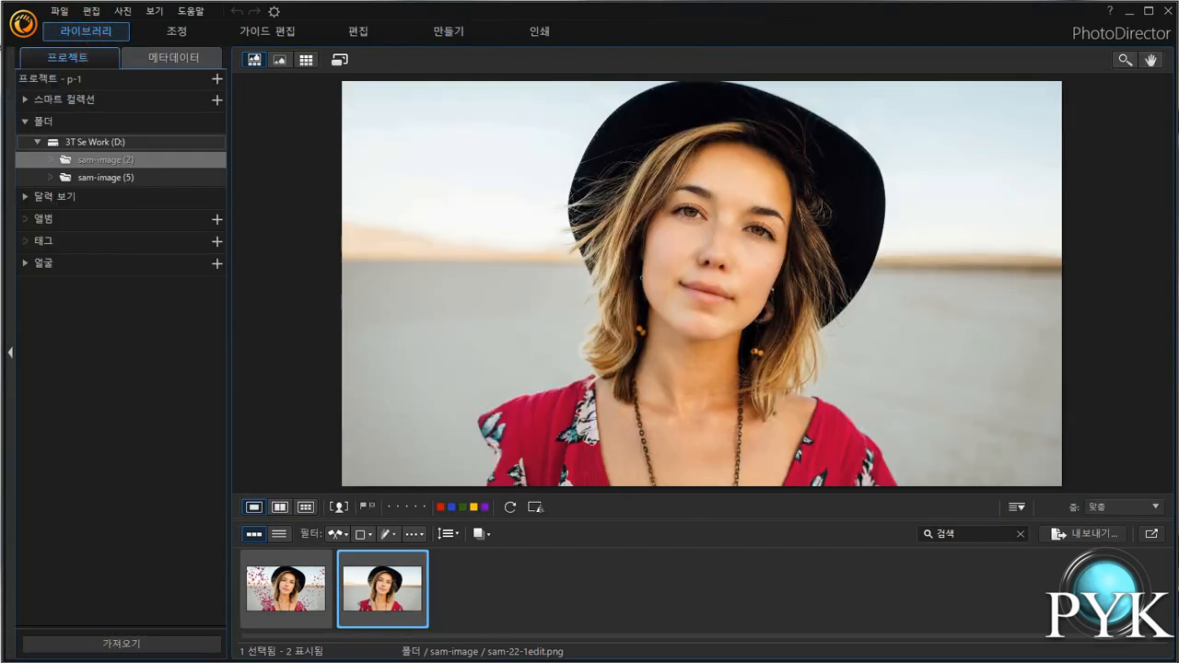
pyautogui.click(105, 649)
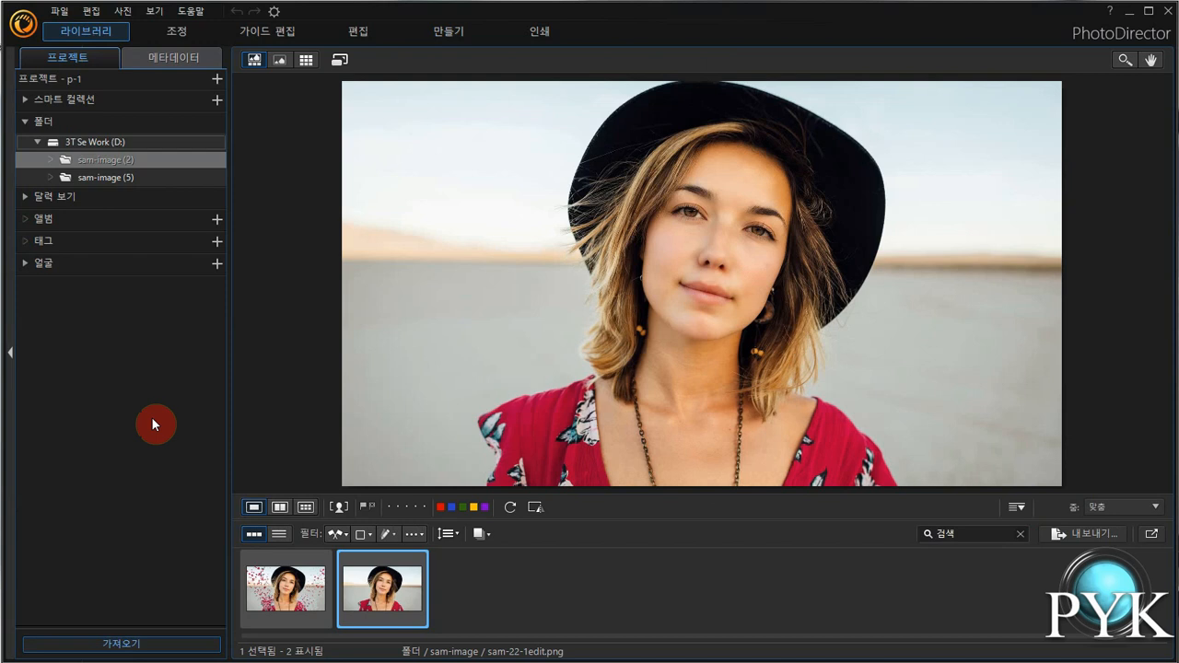
pyautogui.click(81, 517)
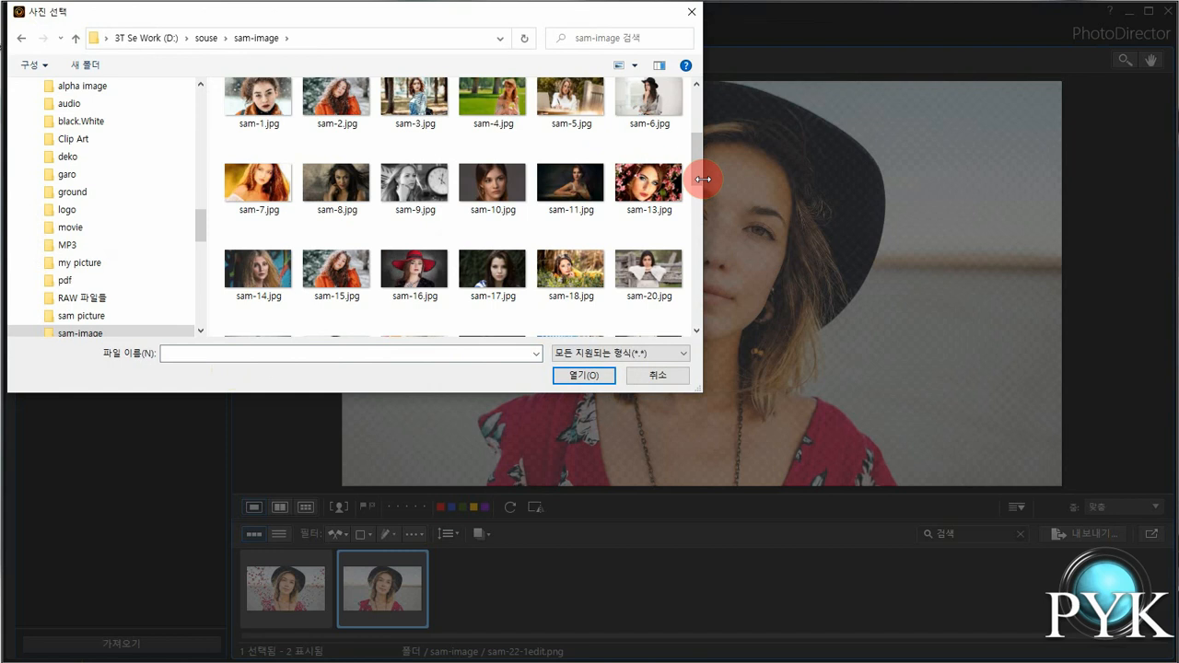
pyautogui.click(263, 103)
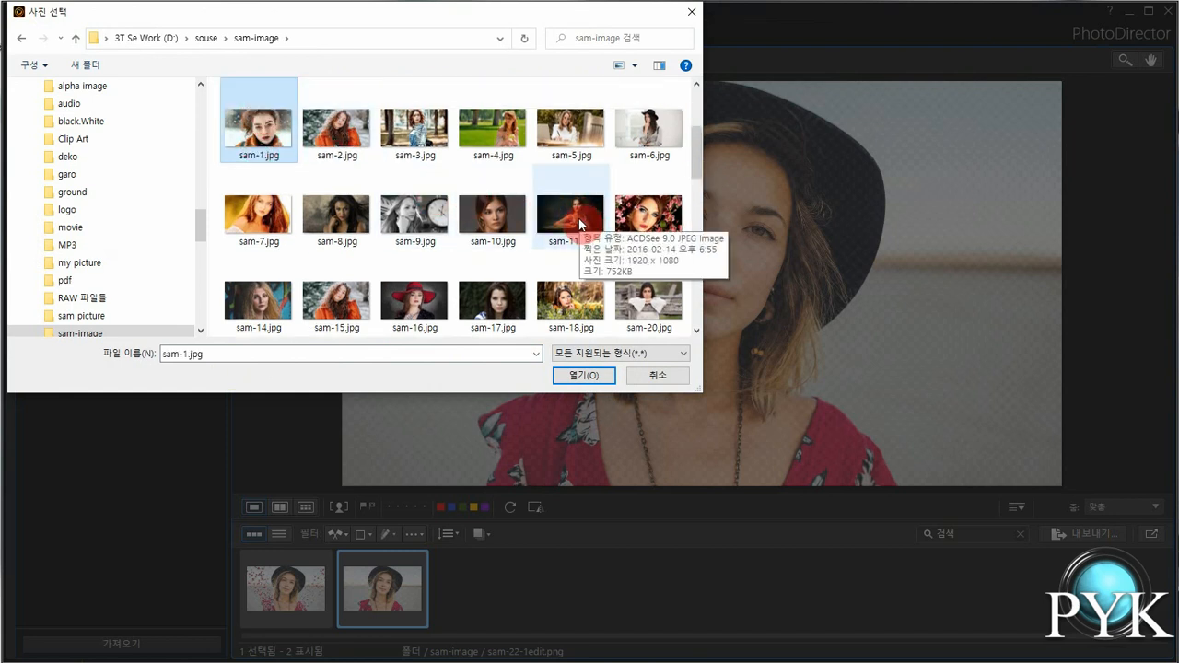
pyautogui.keyDown('shift'); pyautogui.click(508, 221); pyautogui.keyUp('shift')
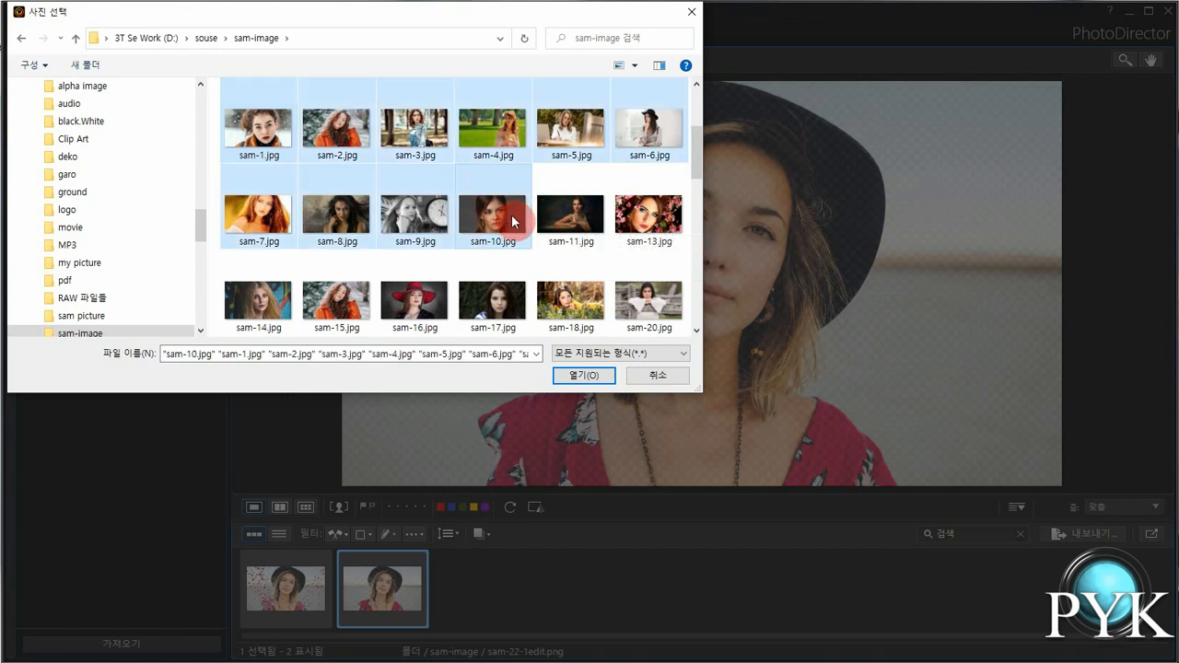
pyautogui.click(581, 376)
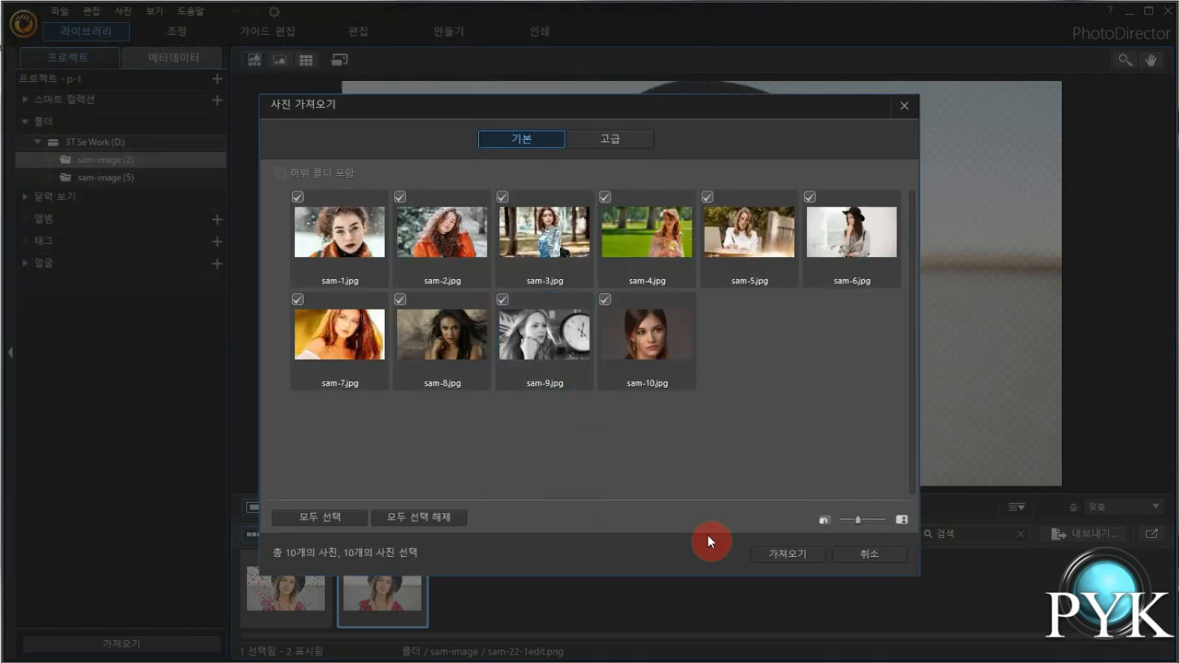
pyautogui.click(777, 557)
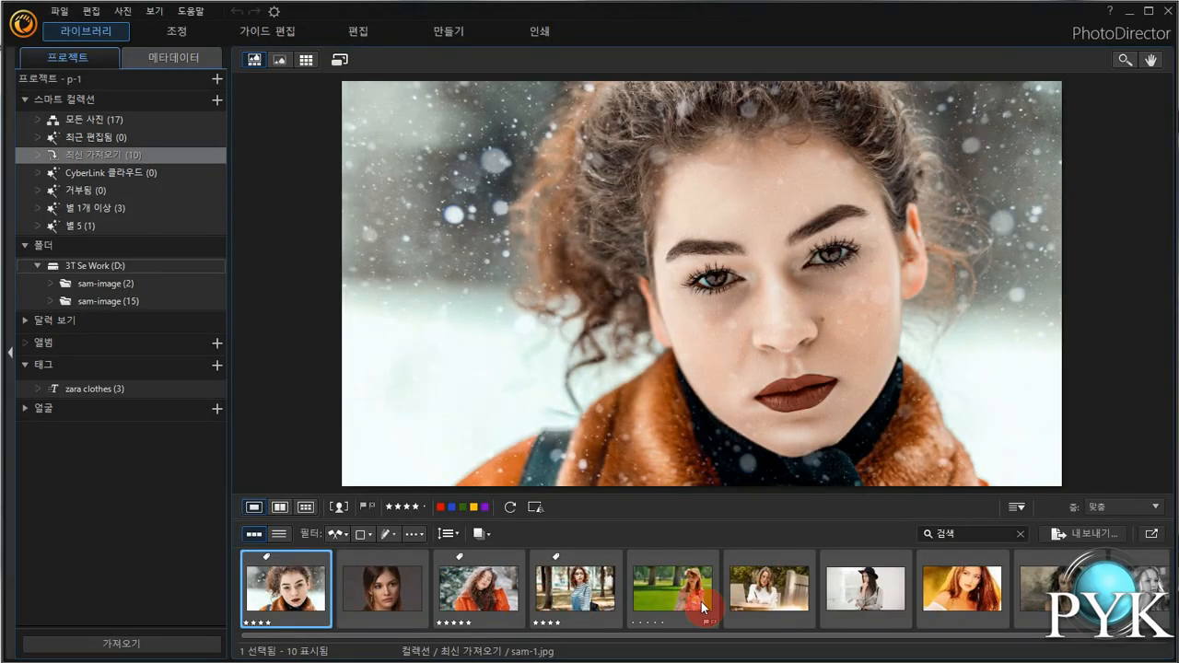
# Add sam-10, sam-2, sam-4, sam-5 and sam-6 as animated GIF frames, placing sam-10 first and sam-6 third.
pyautogui.click(278, 34)
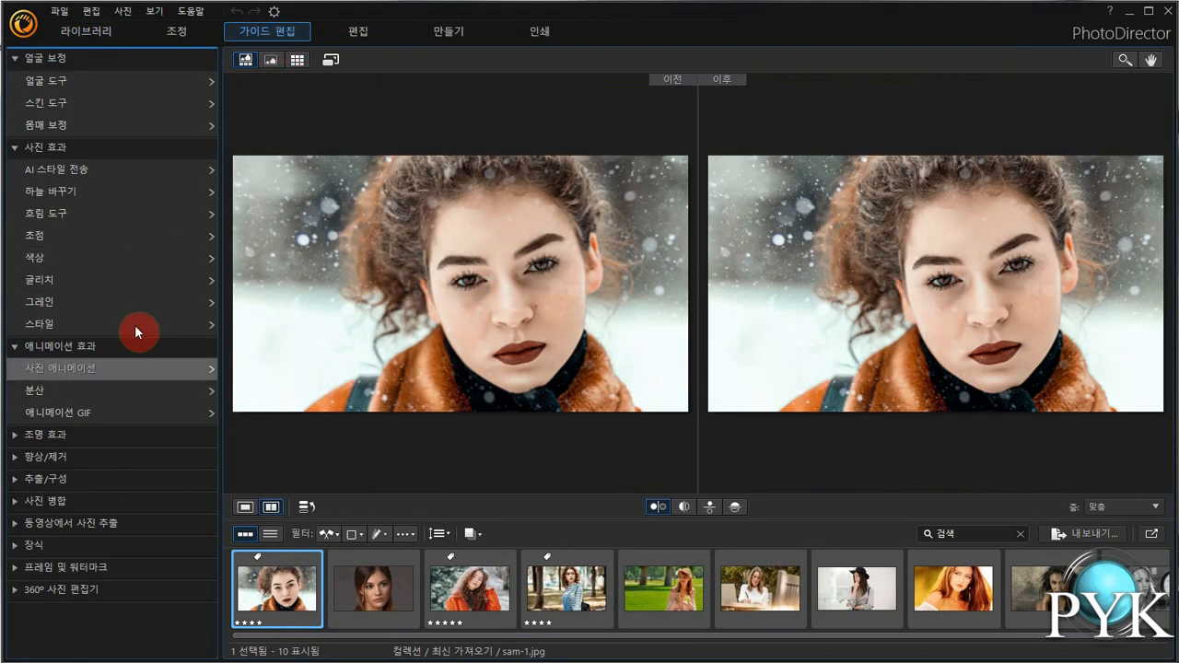
pyautogui.click(86, 413)
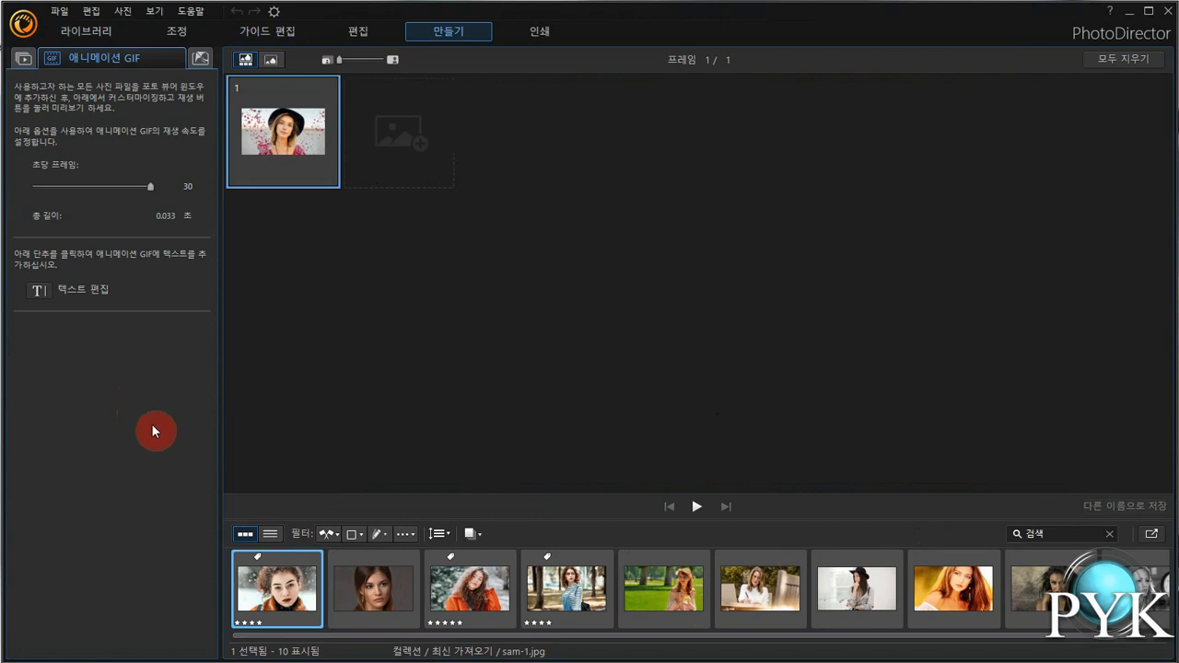
pyautogui.click(366, 587)
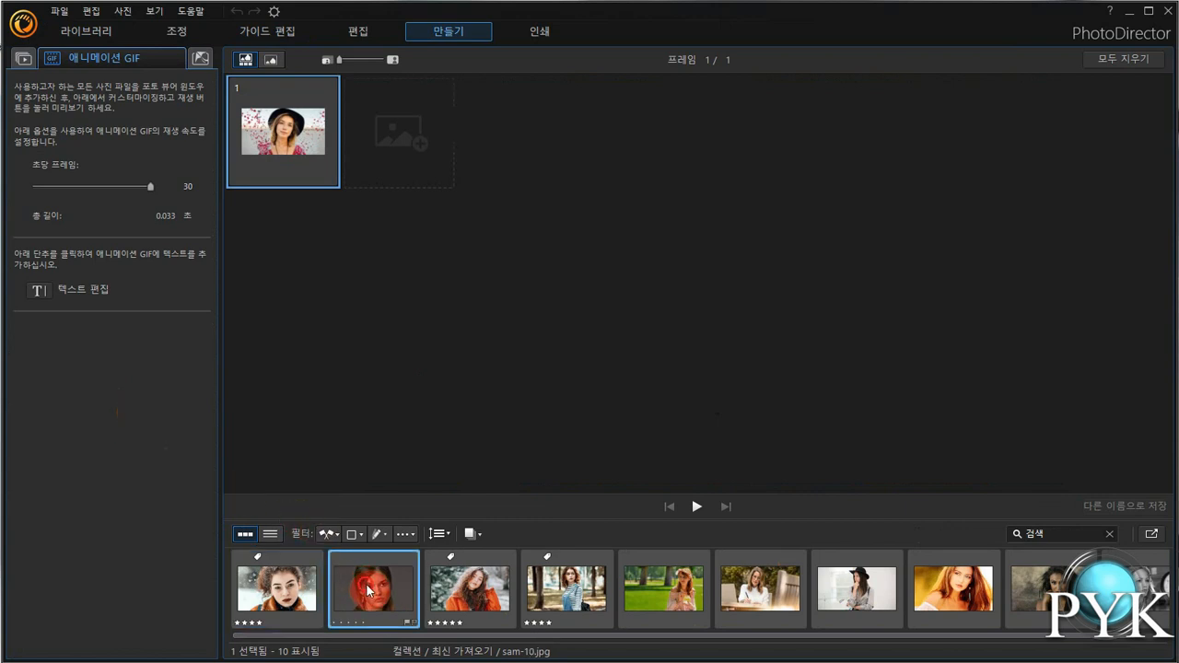
pyautogui.moveTo(367, 590); pyautogui.dragTo(406, 163)
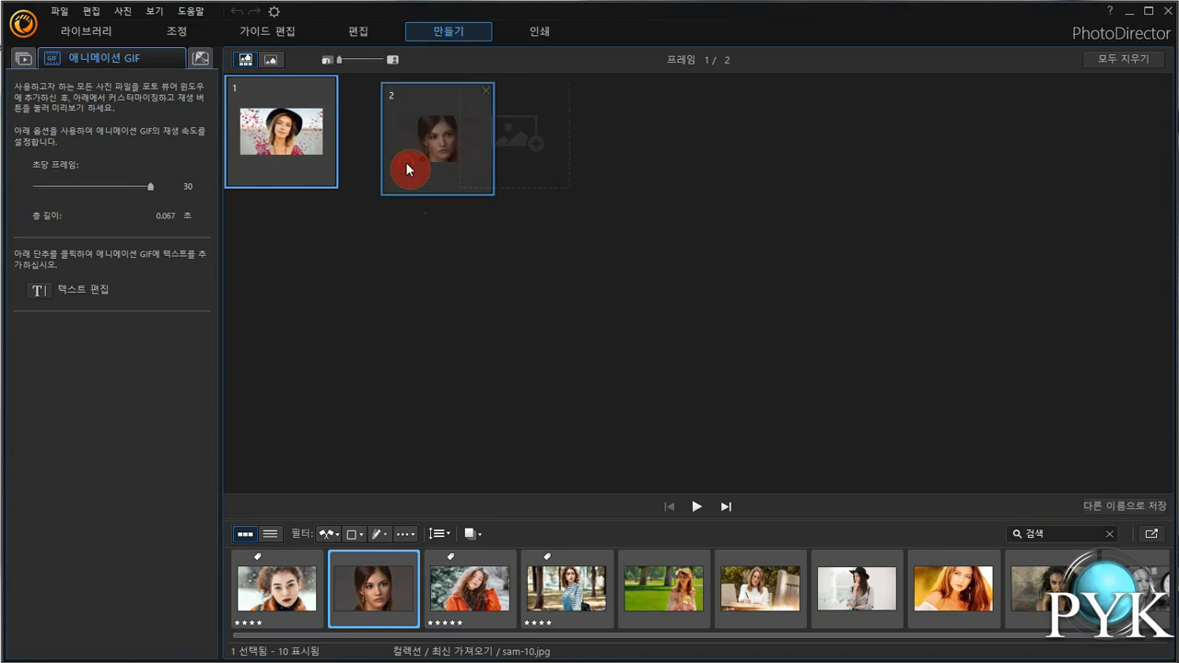
pyautogui.moveTo(495, 579); pyautogui.dragTo(523, 147)
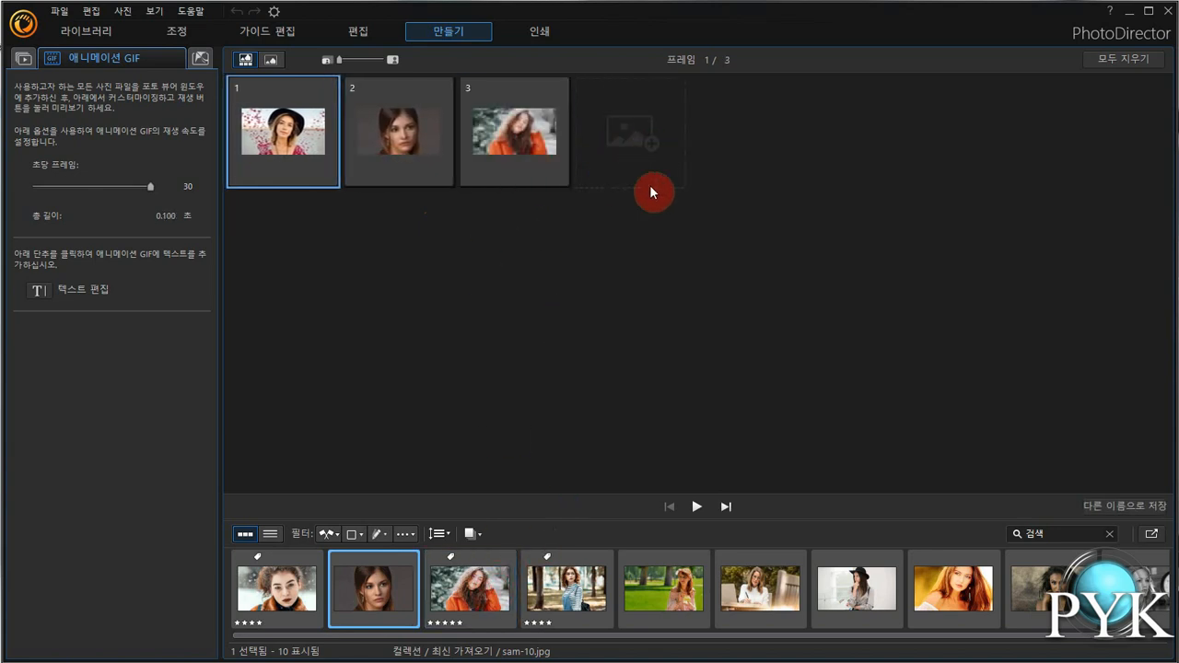
pyautogui.moveTo(645, 601); pyautogui.dragTo(641, 160)
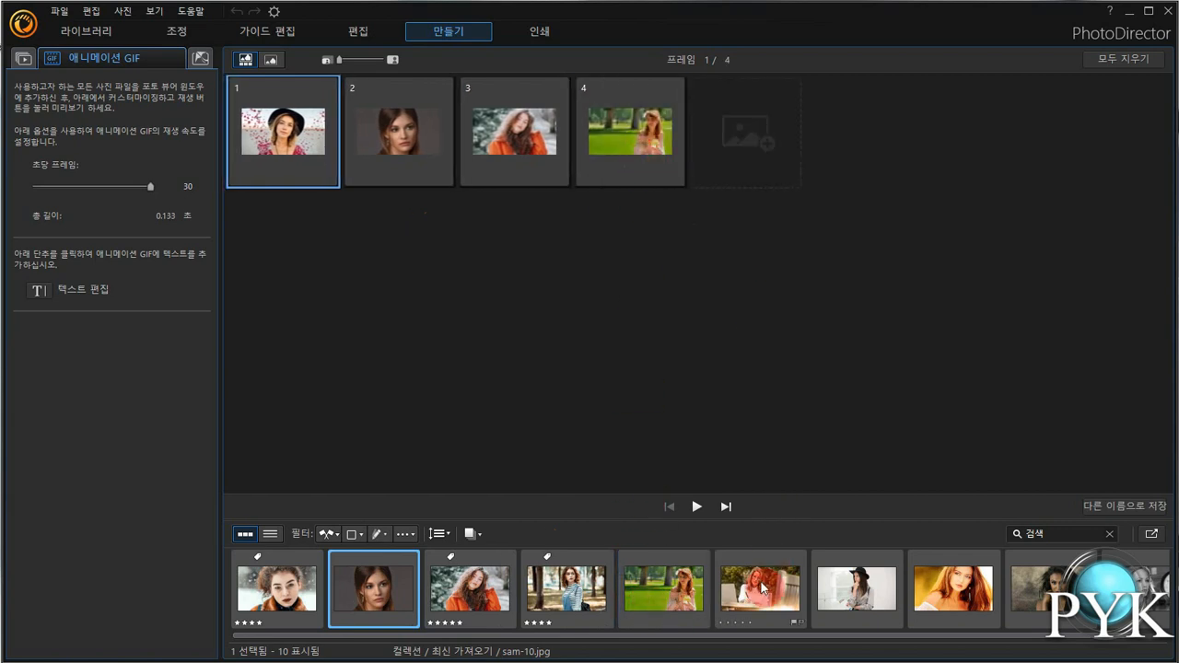
pyautogui.moveTo(661, 581); pyautogui.dragTo(717, 199)
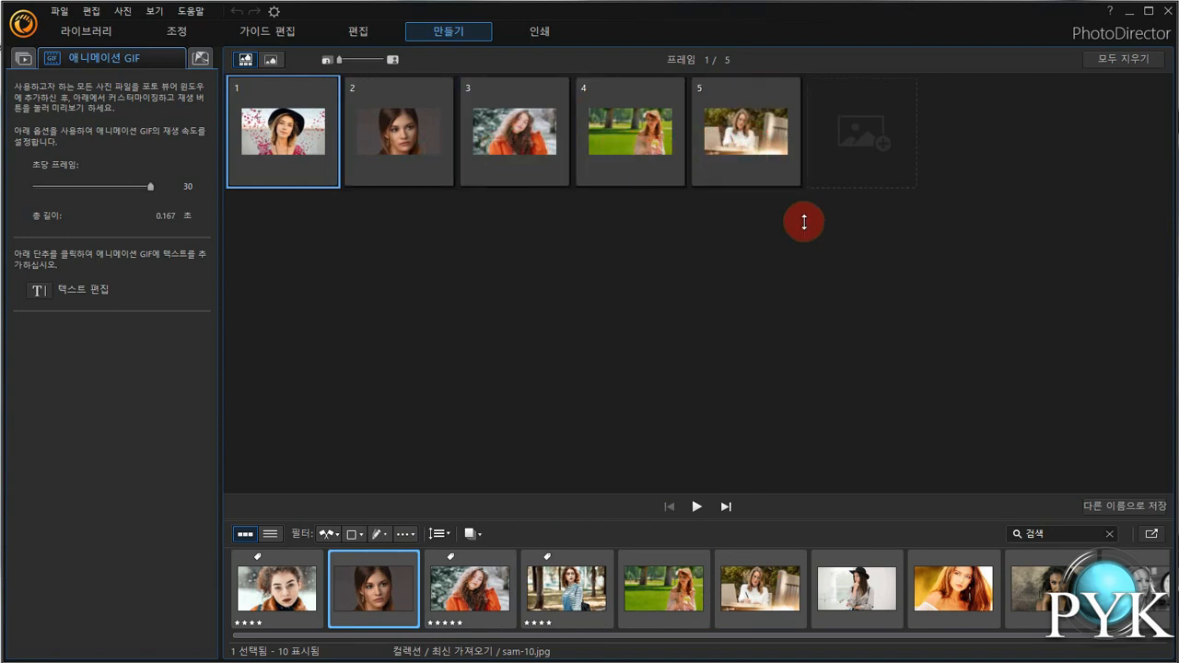
pyautogui.moveTo(869, 588); pyautogui.dragTo(875, 171)
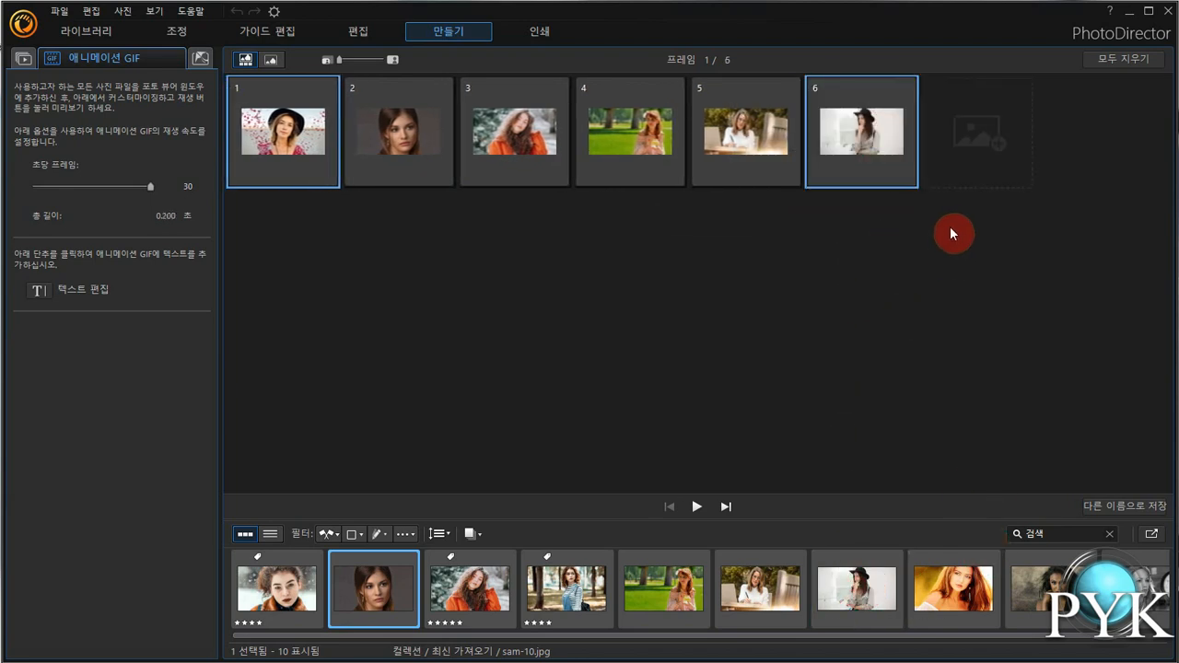
pyautogui.moveTo(874, 152); pyautogui.dragTo(453, 129)
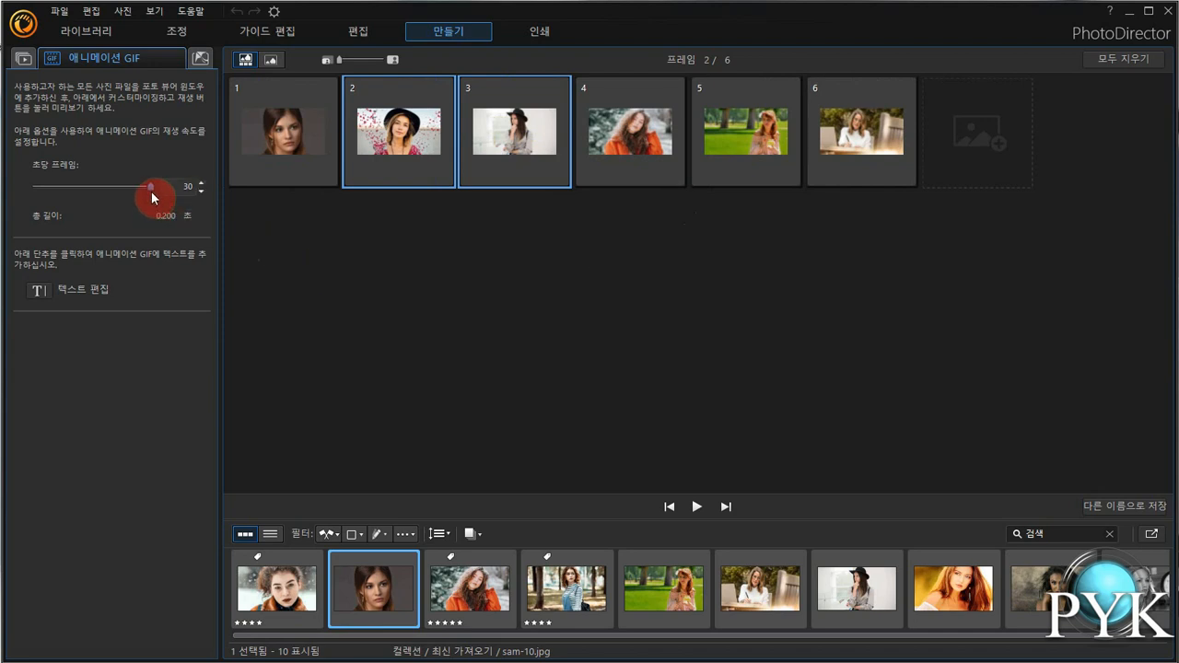
# Preview the animated GIF full screen at 30 frames per second and return to the frame overview.
pyautogui.click(698, 509)
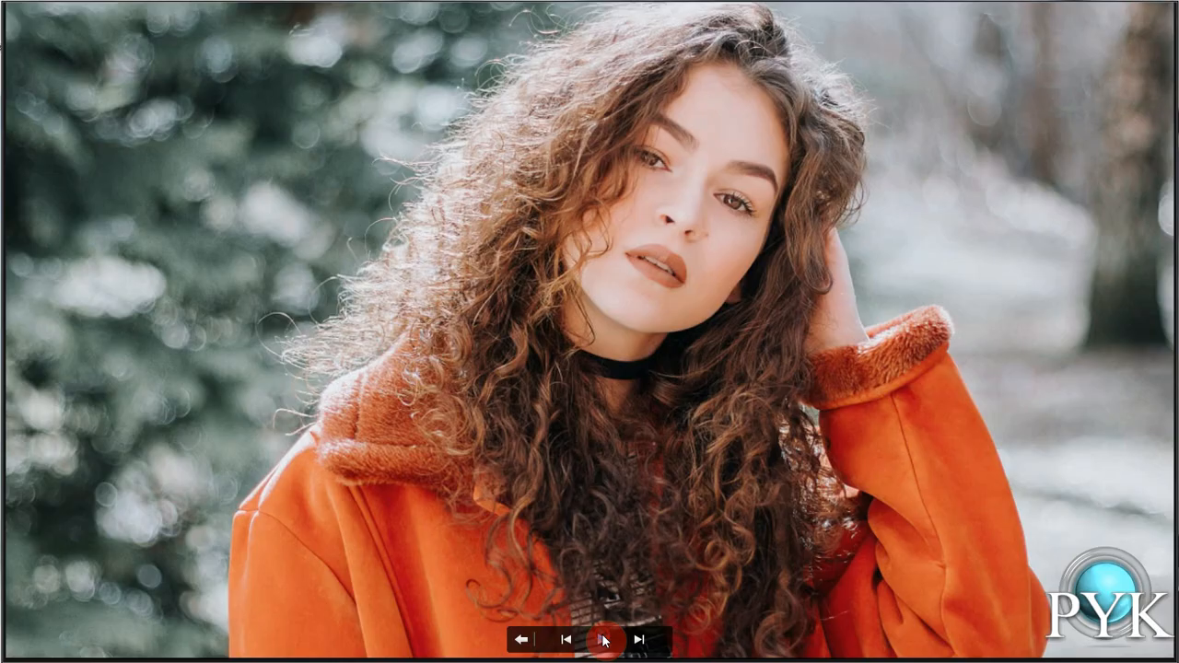
pyautogui.click(600, 638)
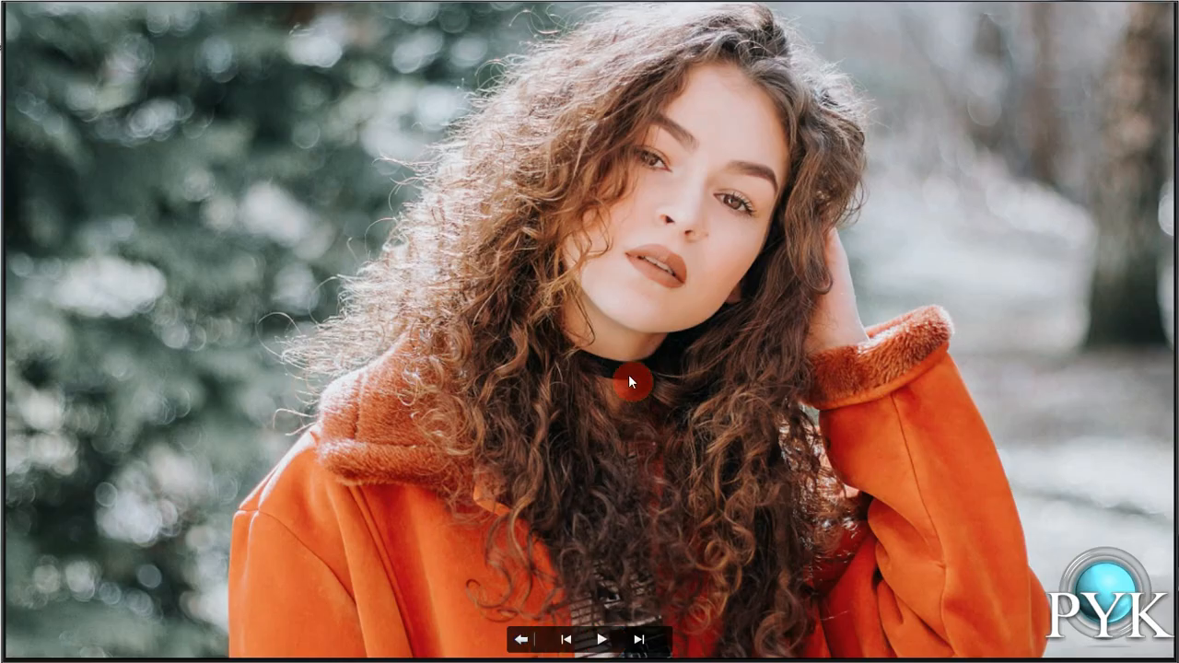
pyautogui.click(521, 639)
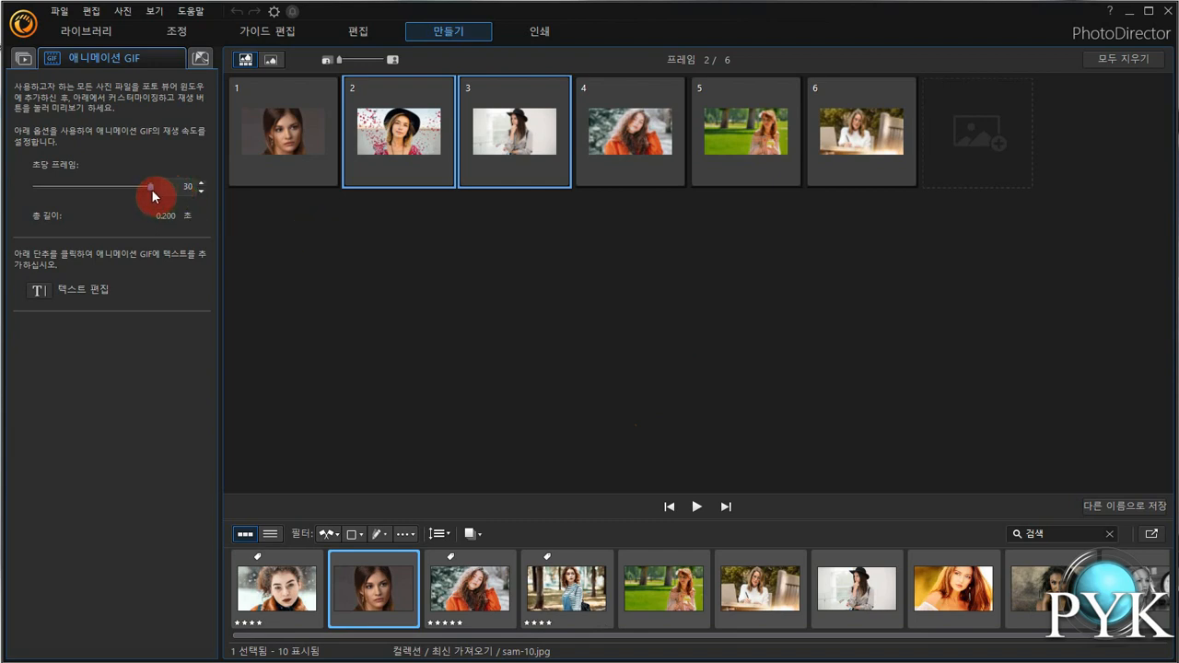
# Set the GIF playback speed to 1 frame per second and preview the animation.
pyautogui.moveTo(151, 190); pyautogui.dragTo(29, 188)
pyautogui.click(696, 507)
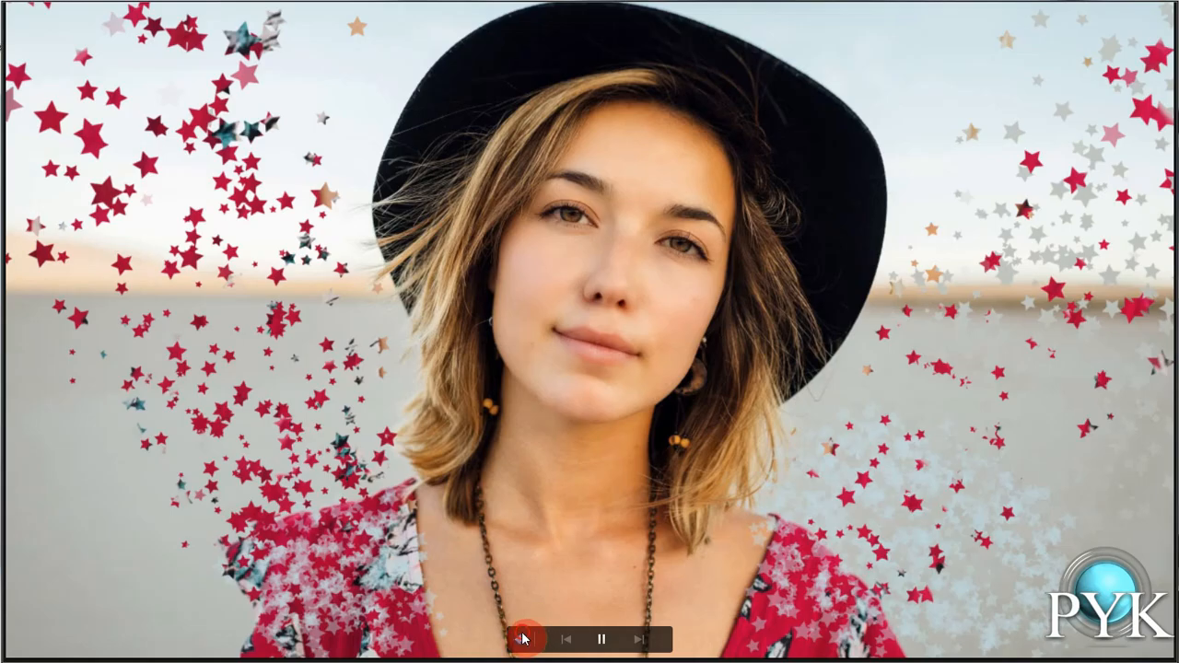
pyautogui.click(522, 638)
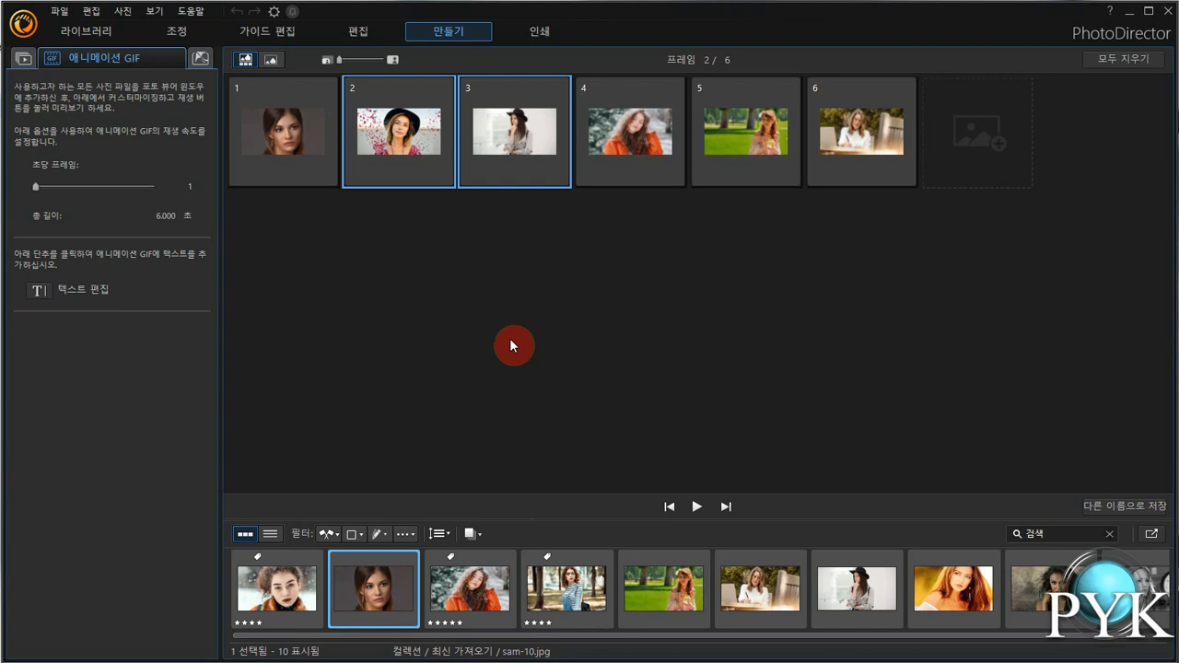
# Add a text title to the first GIF frame and replace its default wording with 여인들.
pyautogui.click(511, 340)
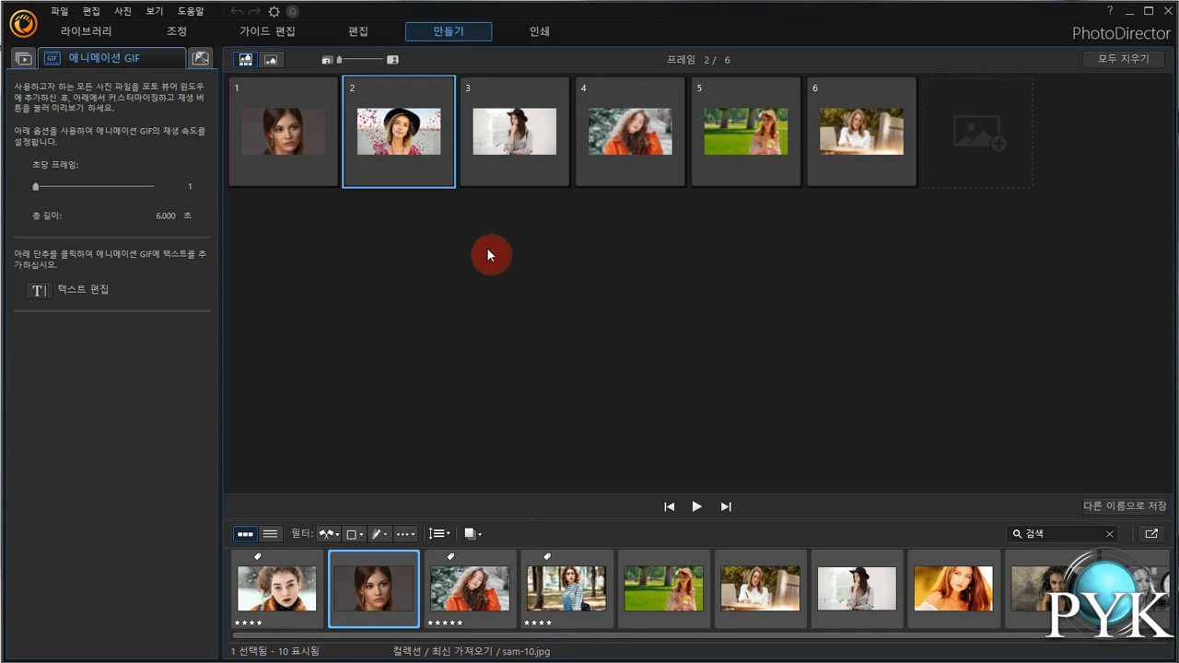
pyautogui.click(306, 160)
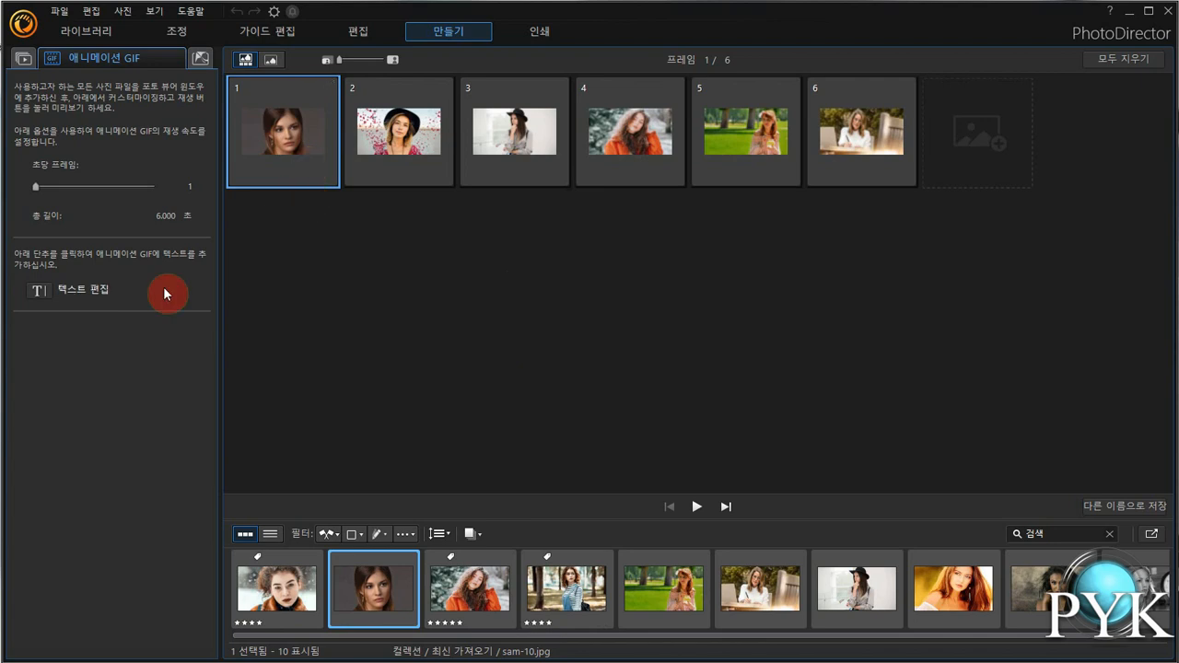
pyautogui.click(101, 293)
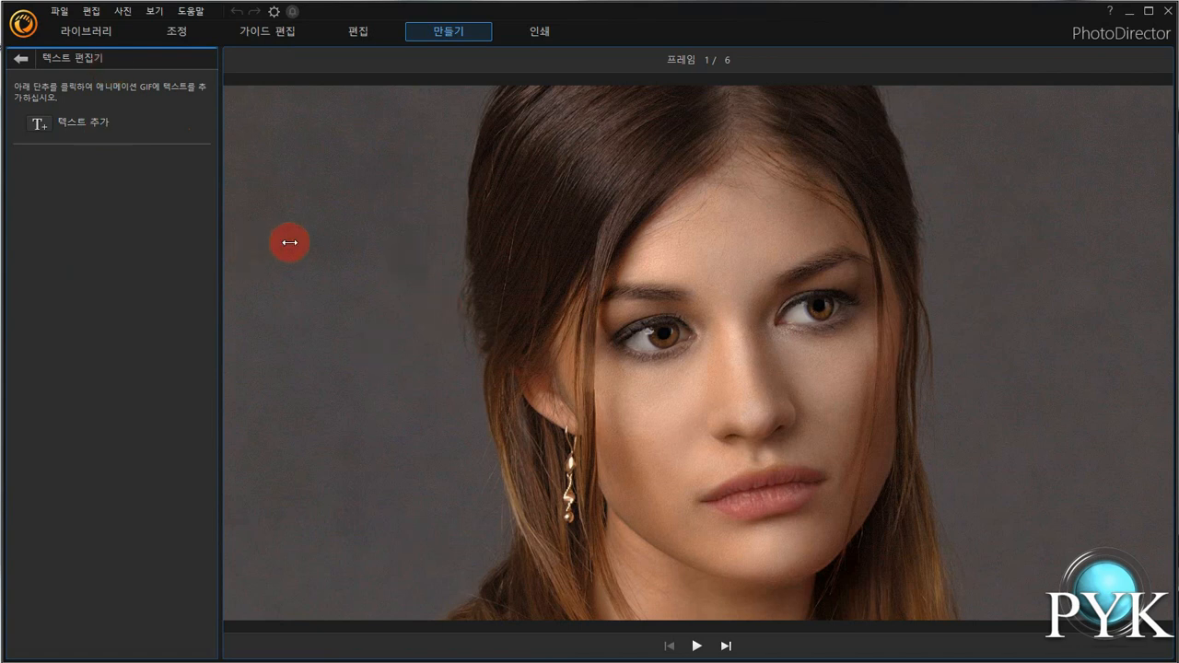
pyautogui.click(83, 129)
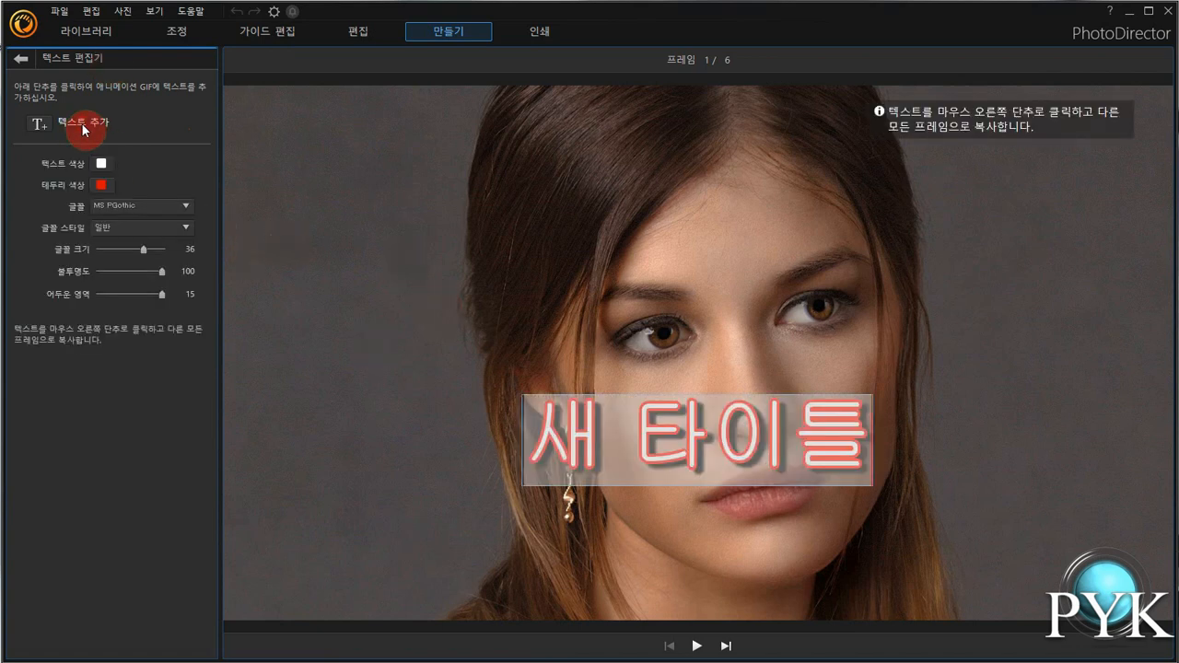
pyautogui.click(606, 433)
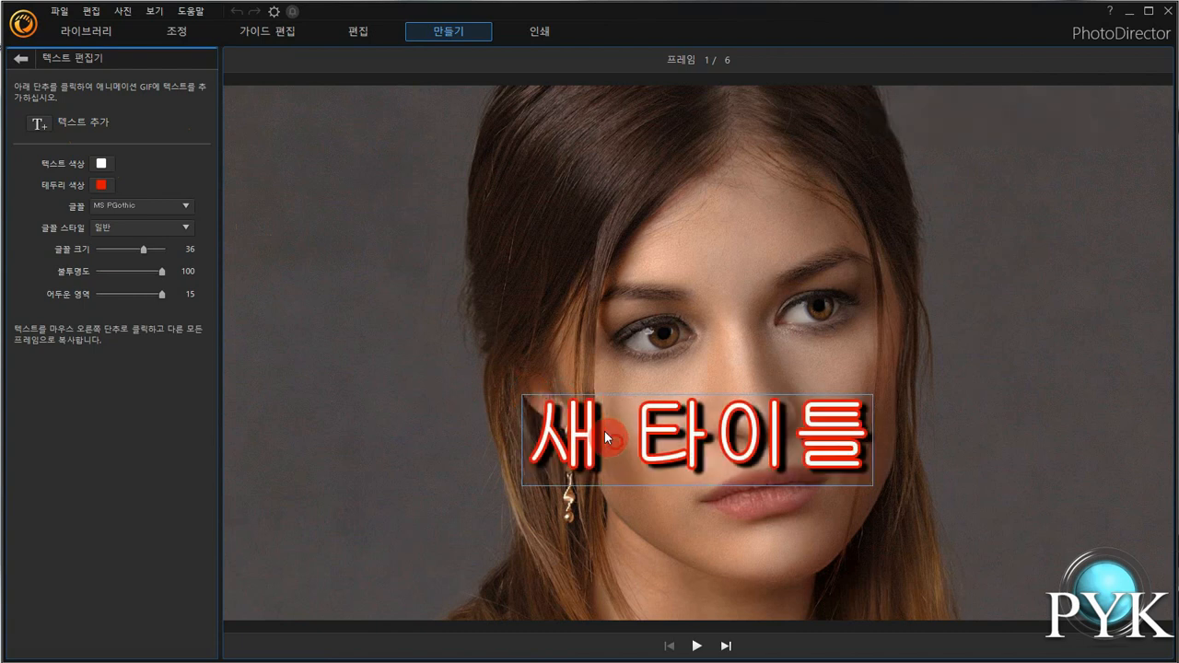
pyautogui.click(605, 433)
pyautogui.moveTo(606, 433); pyautogui.dragTo(818, 426)
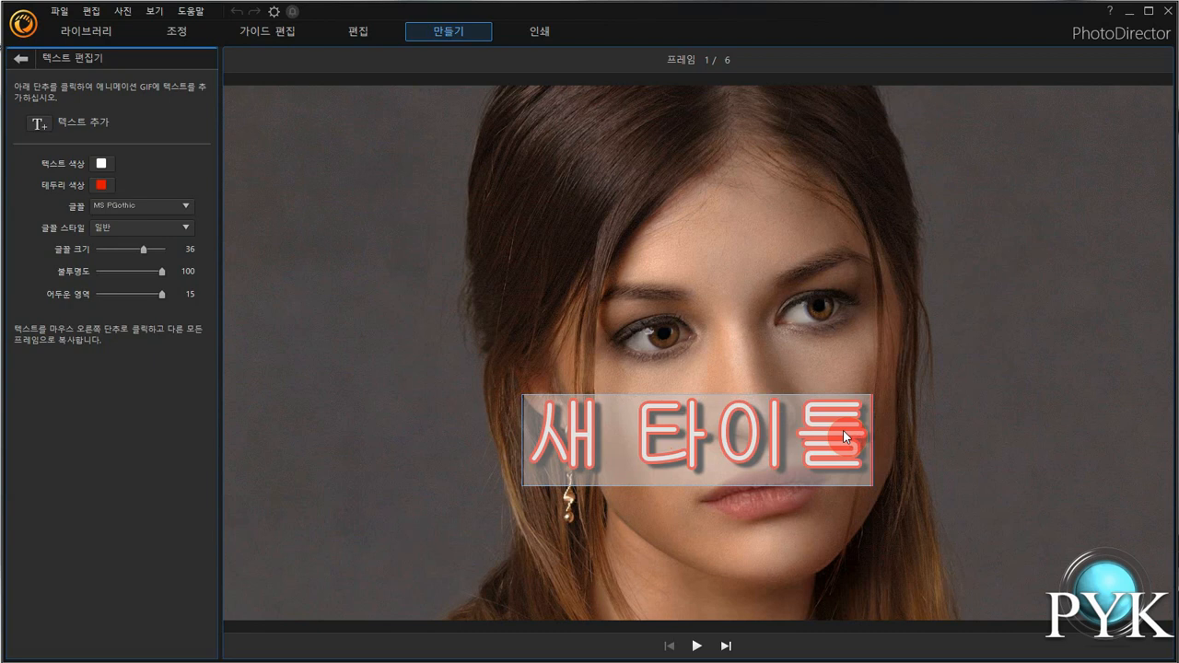
pyautogui.write('여인')
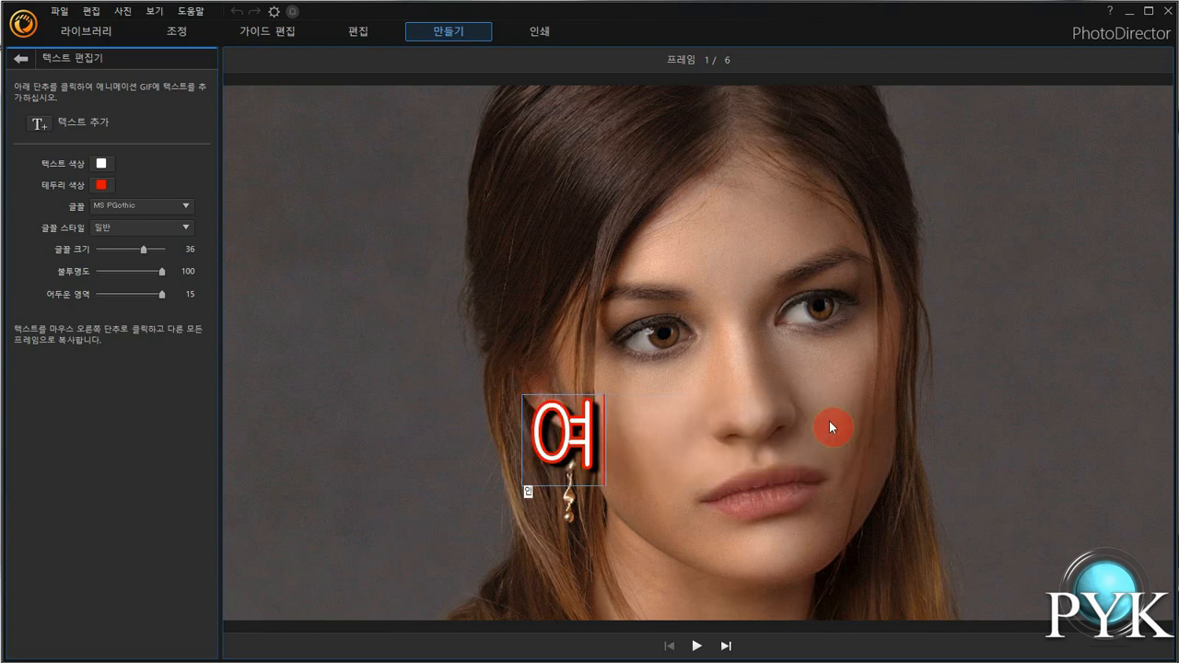
pyautogui.write('들')
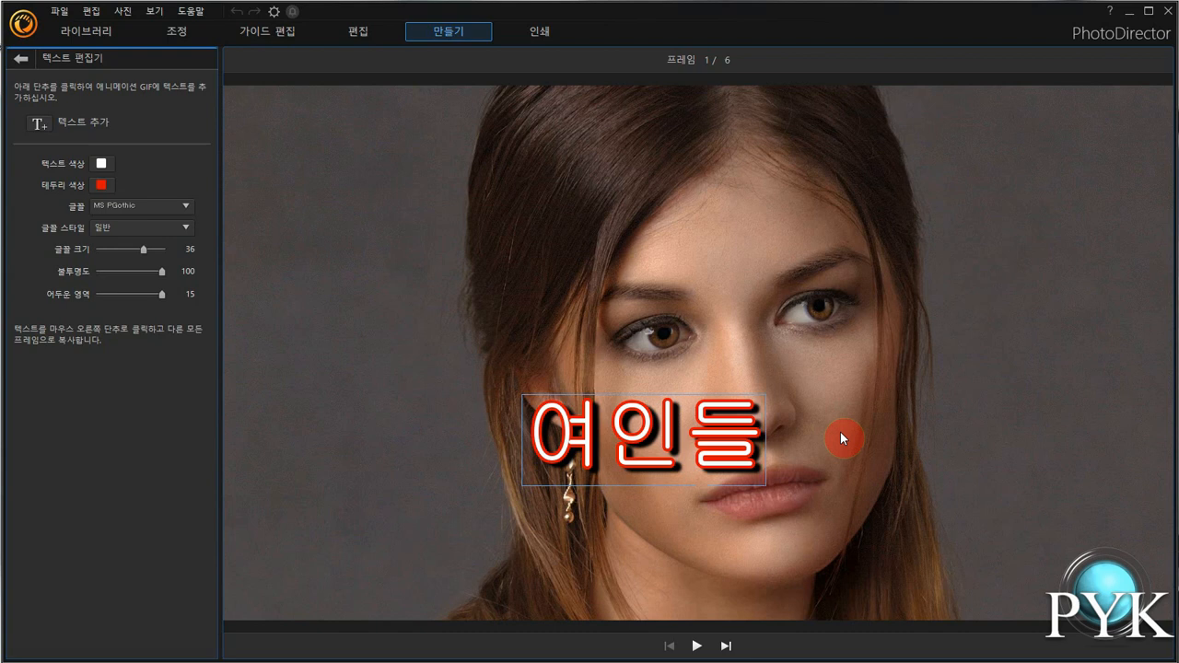
# Change the 여인들 title to the rounded brush-style font listed below 전주 완판본 순R and move it to the photo's lower-left area.
pyautogui.click(186, 212)
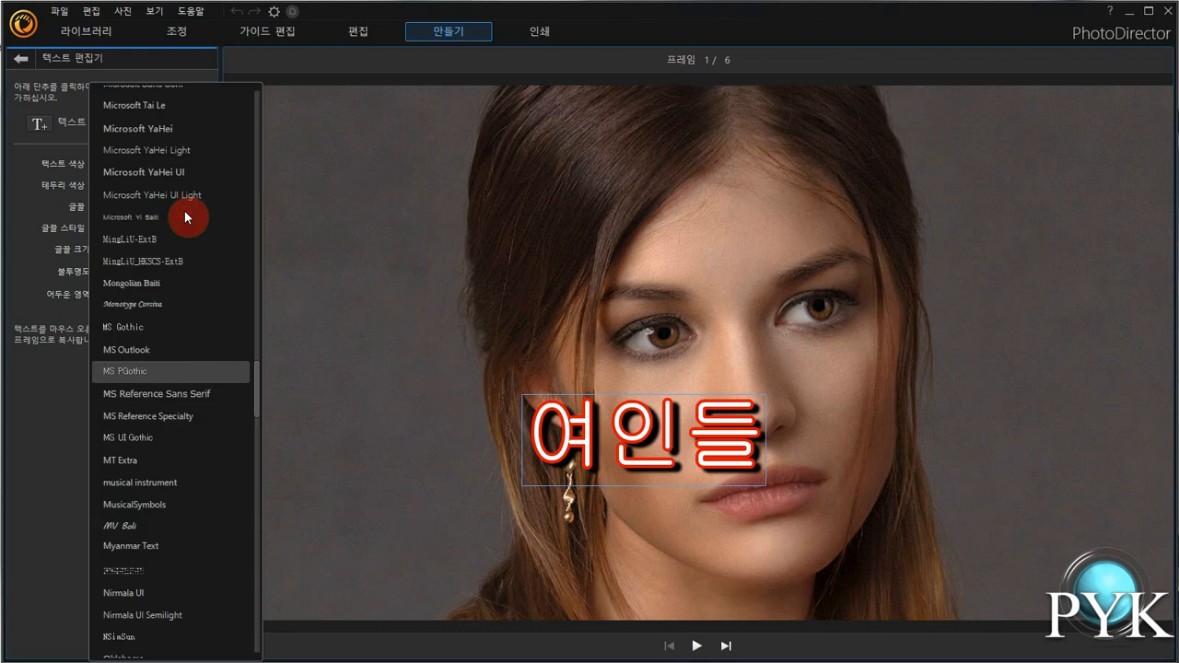
pyautogui.scroll(-3, 184, 334)
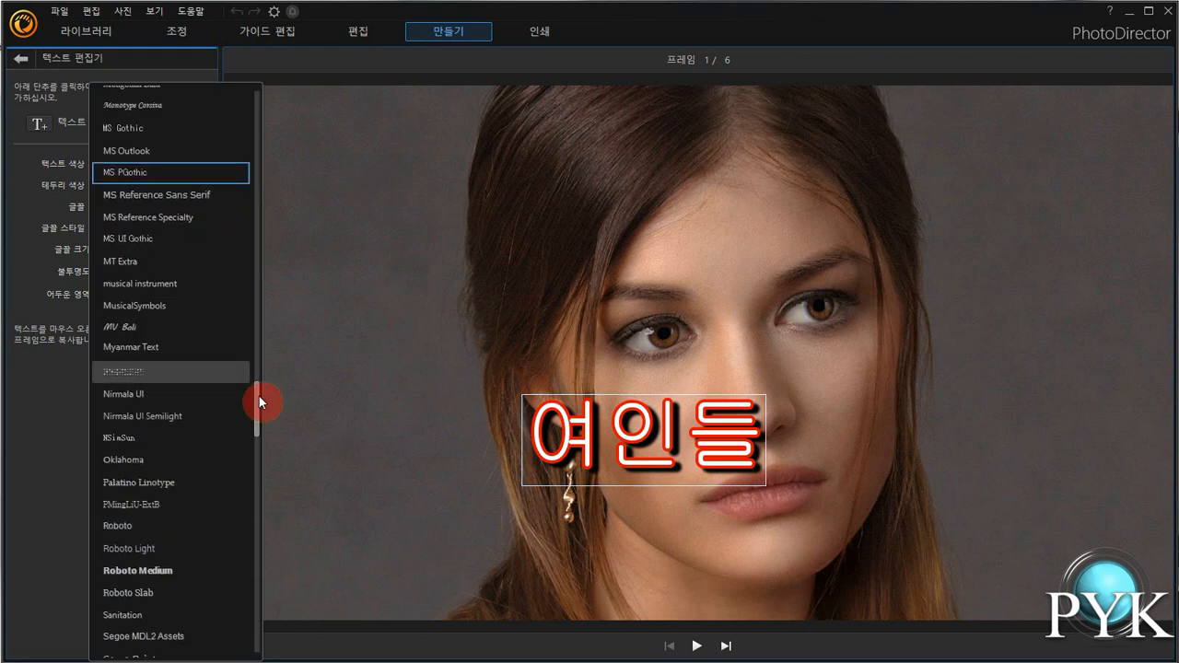
pyautogui.moveTo(259, 396); pyautogui.dragTo(271, 624)
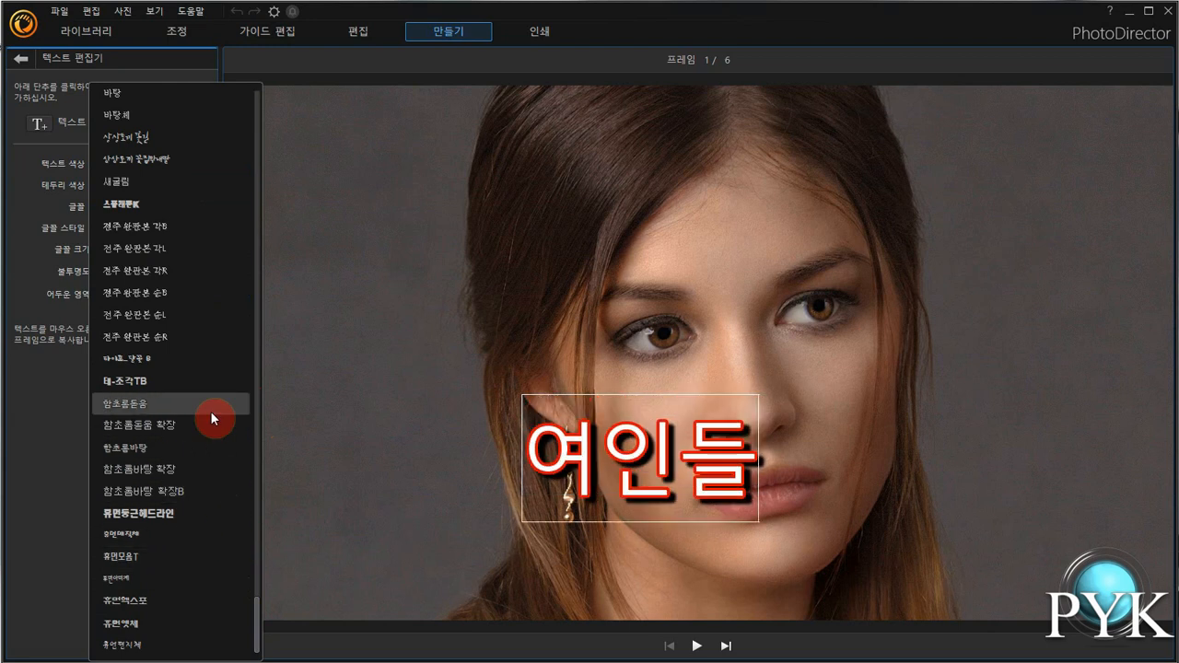
pyautogui.click(161, 364)
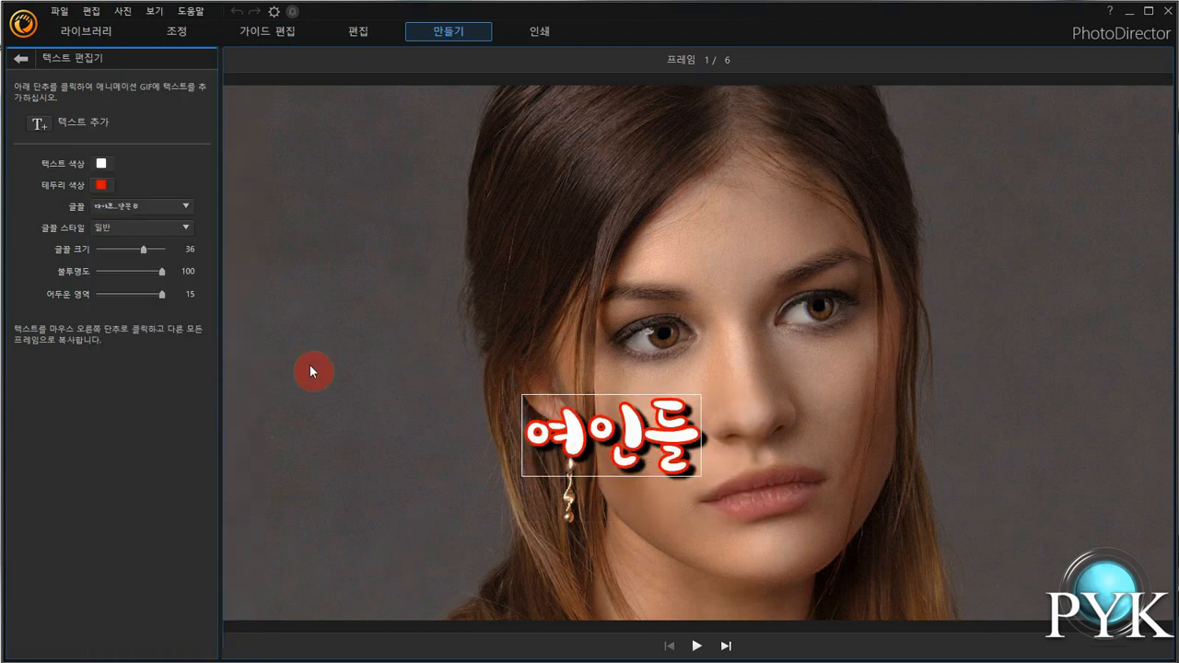
pyautogui.moveTo(661, 421); pyautogui.dragTo(397, 542)
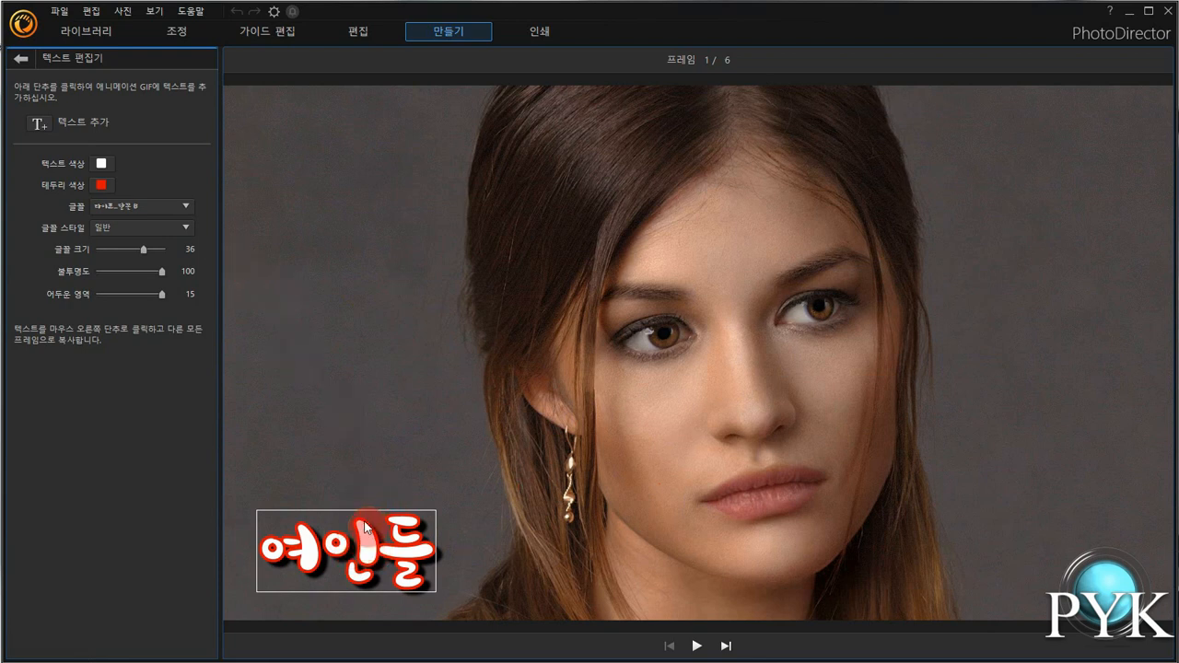
# Set the 여인들 title's border colour to blue, 1508ff.
pyautogui.click(102, 188)
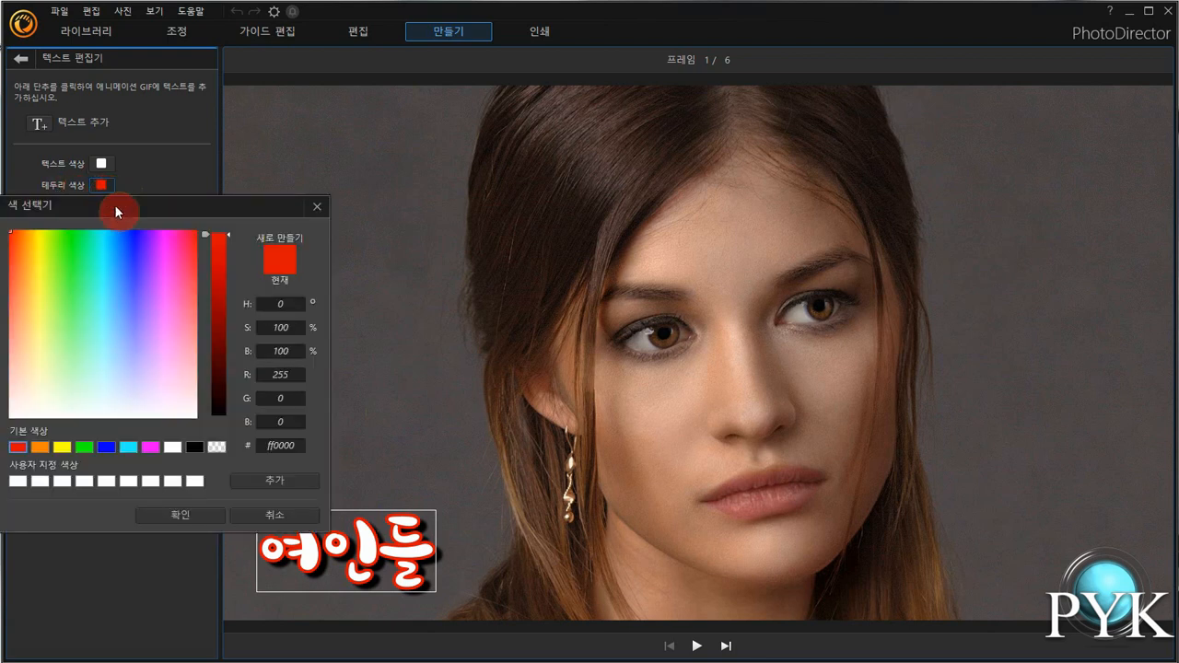
pyautogui.click(133, 241)
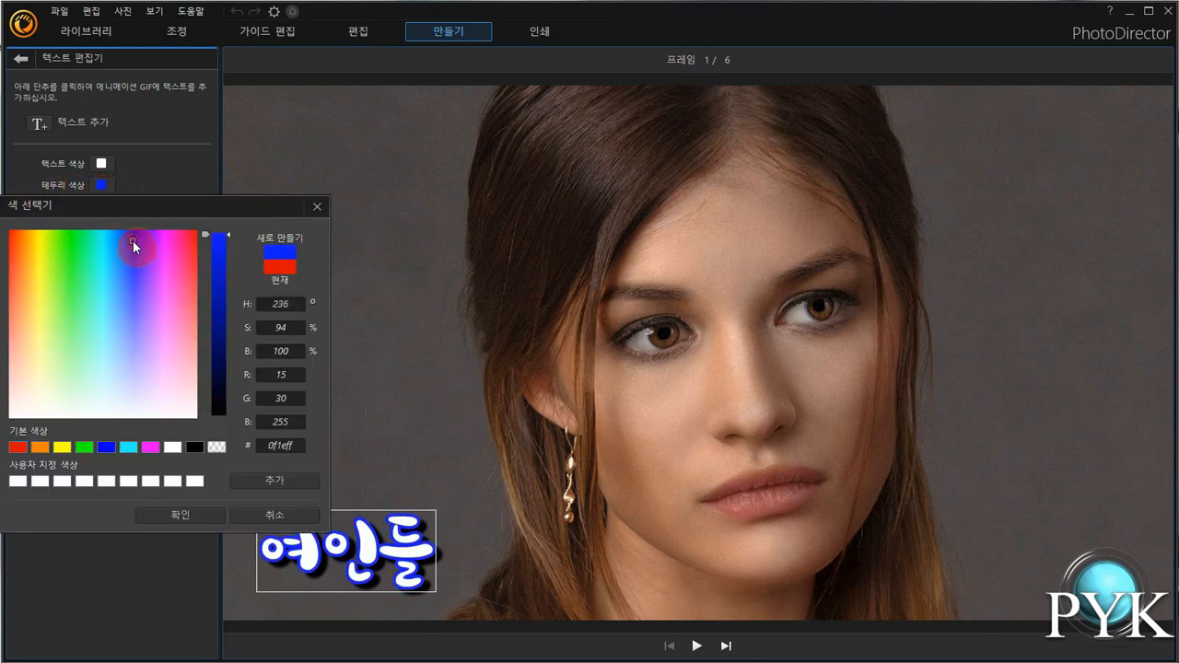
pyautogui.moveTo(129, 236); pyautogui.dragTo(136, 236)
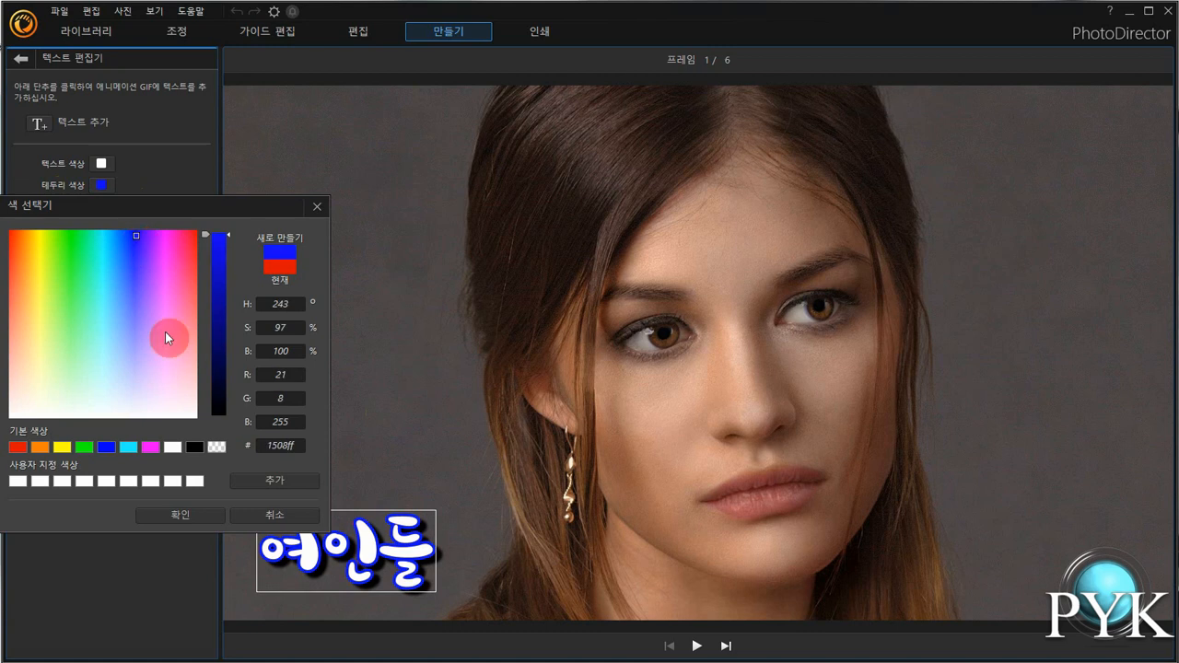
pyautogui.click(185, 517)
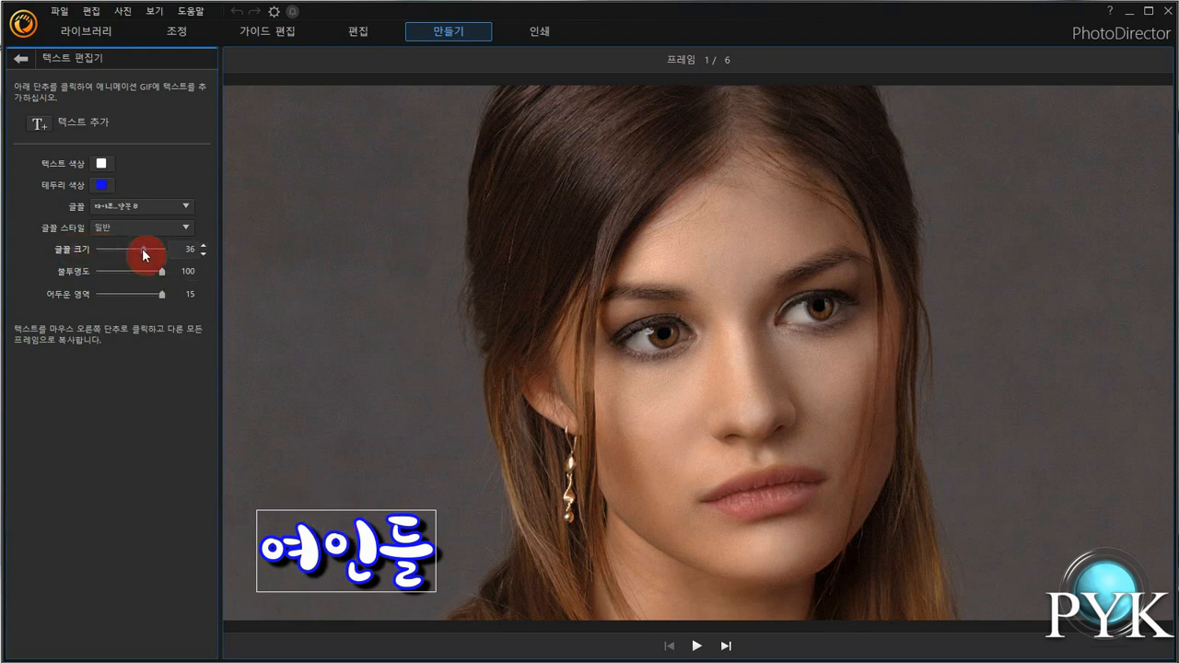
# Enlarge the 여인들 title to font size 44.
pyautogui.moveTo(144, 254)
pyautogui.mouseDown()
pyautogui.moveTo(155, 257)
pyautogui.moveTo(116, 254)
pyautogui.moveTo(148, 254)
pyautogui.mouseUp()
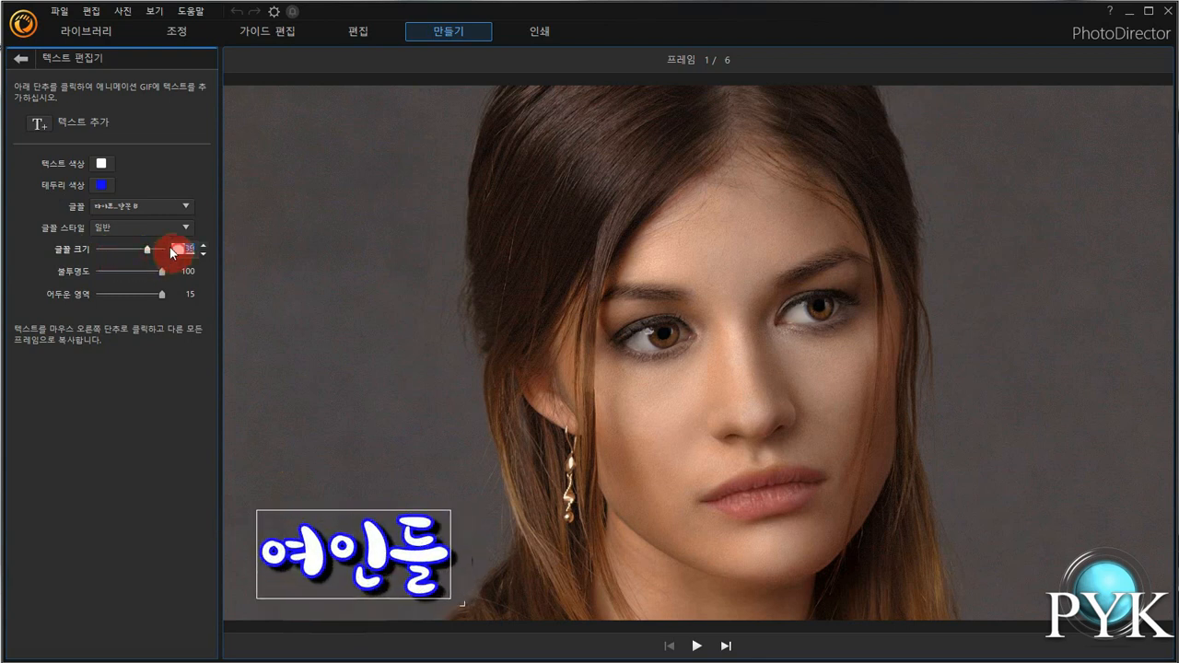
pyautogui.click(203, 246)
pyautogui.click(204, 246)
pyautogui.click(204, 246)
pyautogui.click(203, 246)
pyautogui.click(203, 246)
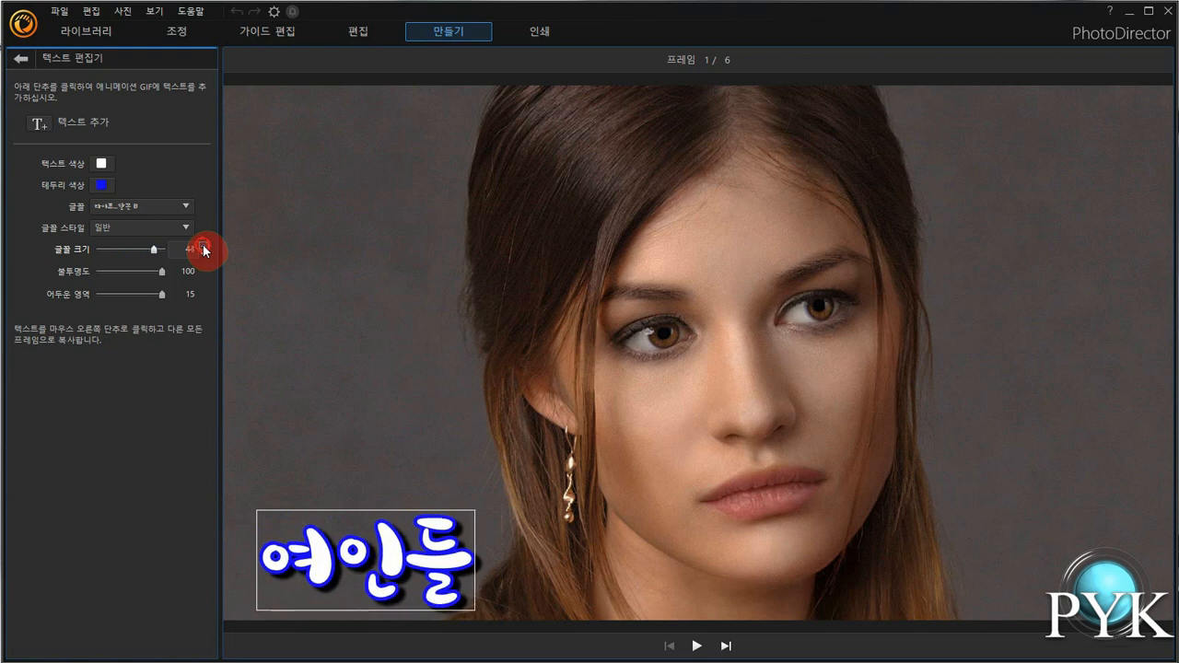
# Set the 여인들 title's font size to 26 and place it in the first frame's lower-right corner.
pyautogui.moveTo(354, 565); pyautogui.dragTo(361, 366)
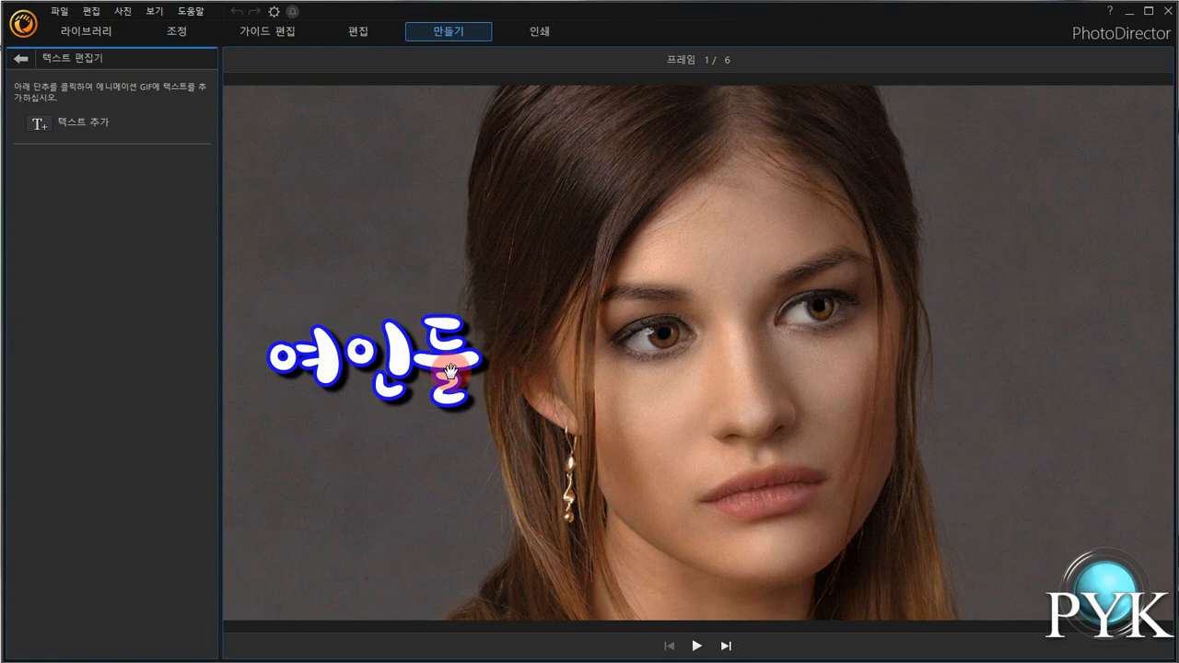
pyautogui.moveTo(434, 355); pyautogui.dragTo(1103, 513)
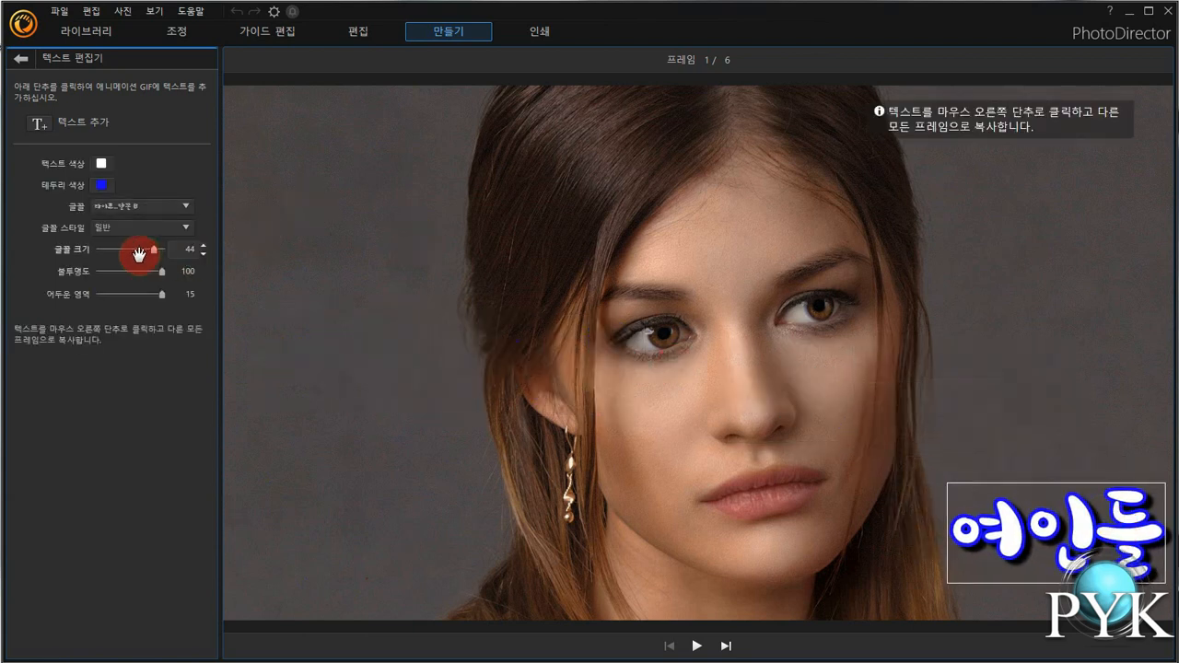
pyautogui.moveTo(154, 247); pyautogui.dragTo(130, 249)
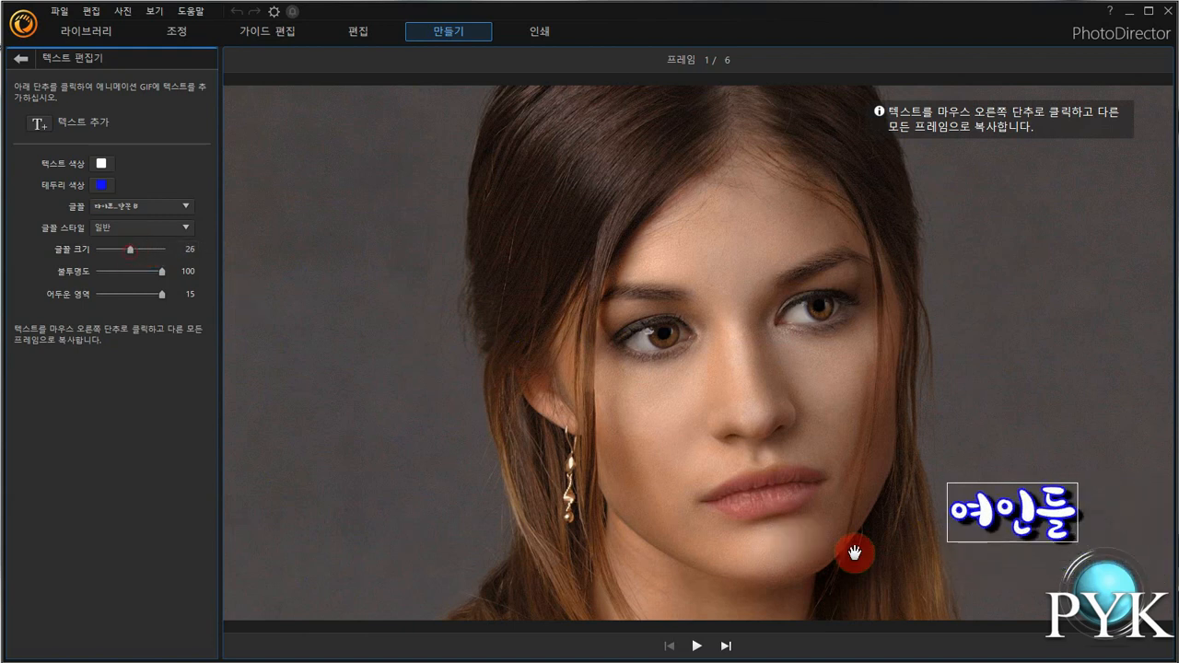
pyautogui.moveTo(997, 498); pyautogui.dragTo(1038, 540)
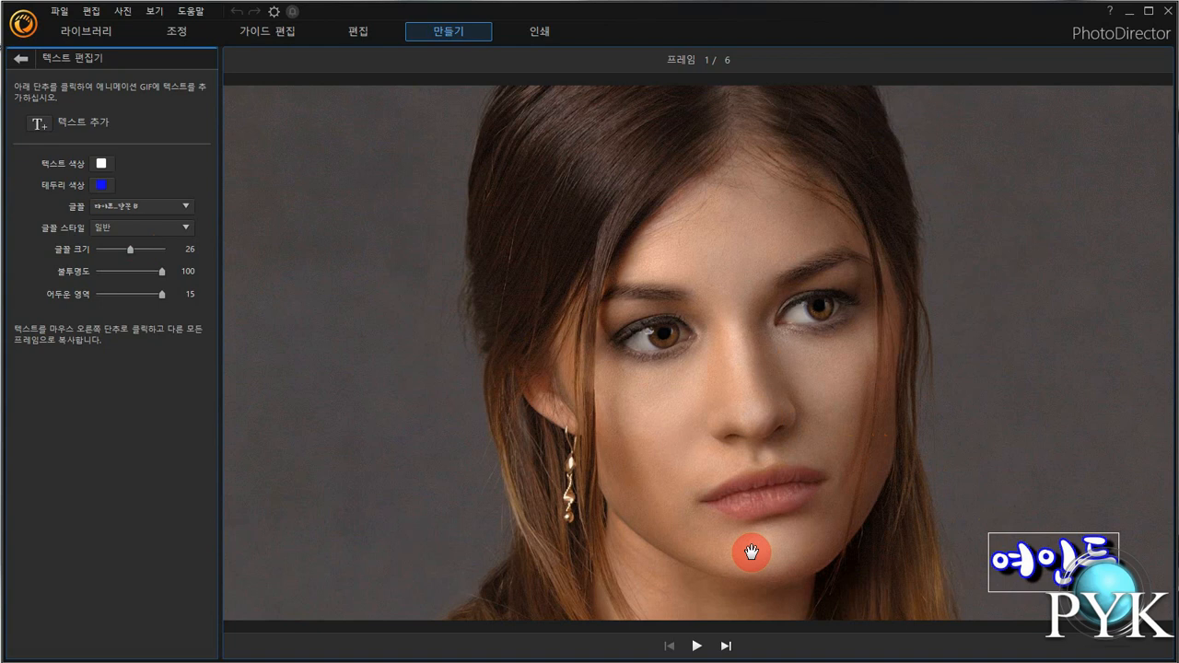
# Add a text title to the second GIF frame and replace its default wording with 아름다운.
pyautogui.click(724, 645)
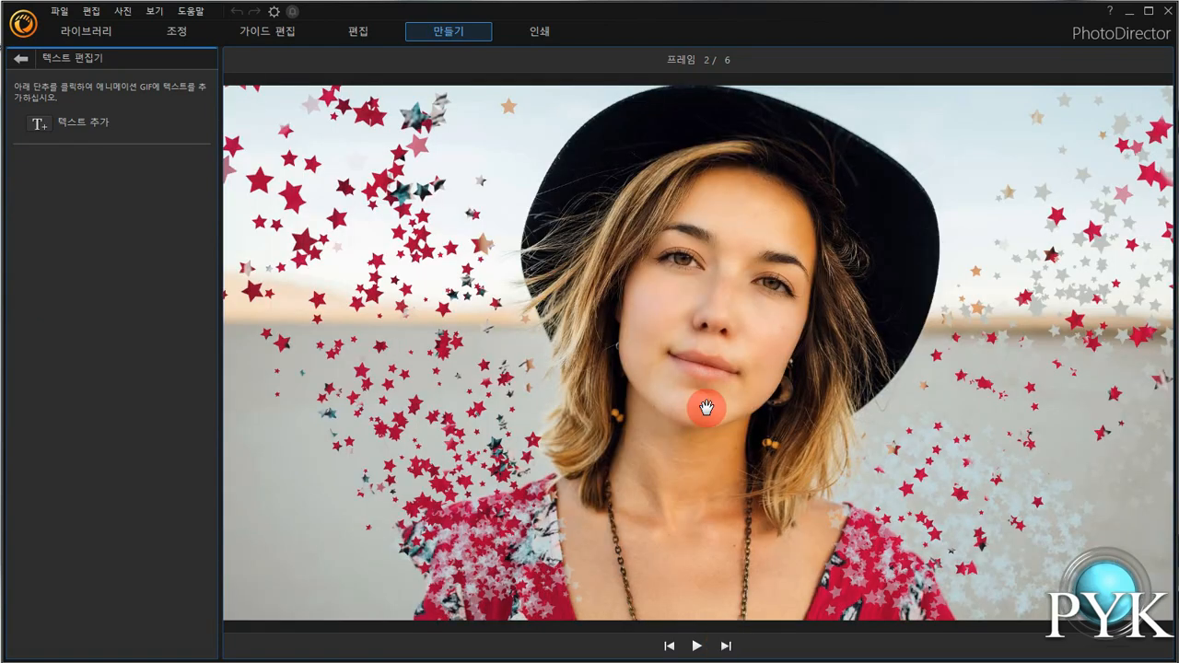
pyautogui.click(104, 130)
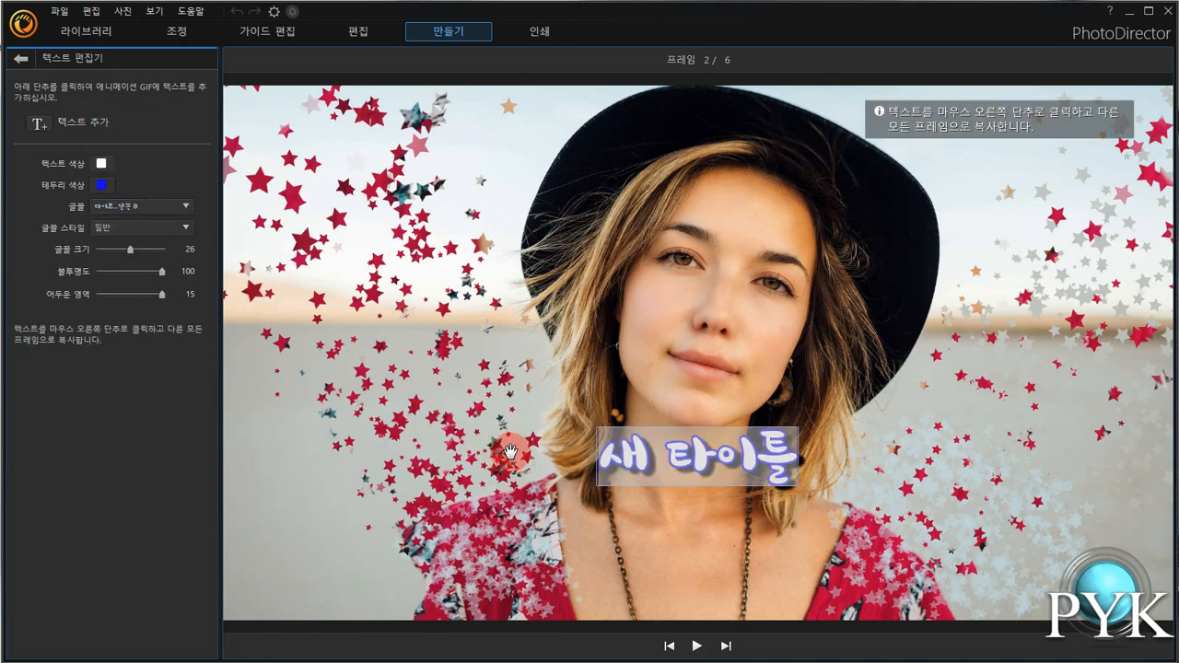
pyautogui.click(593, 441)
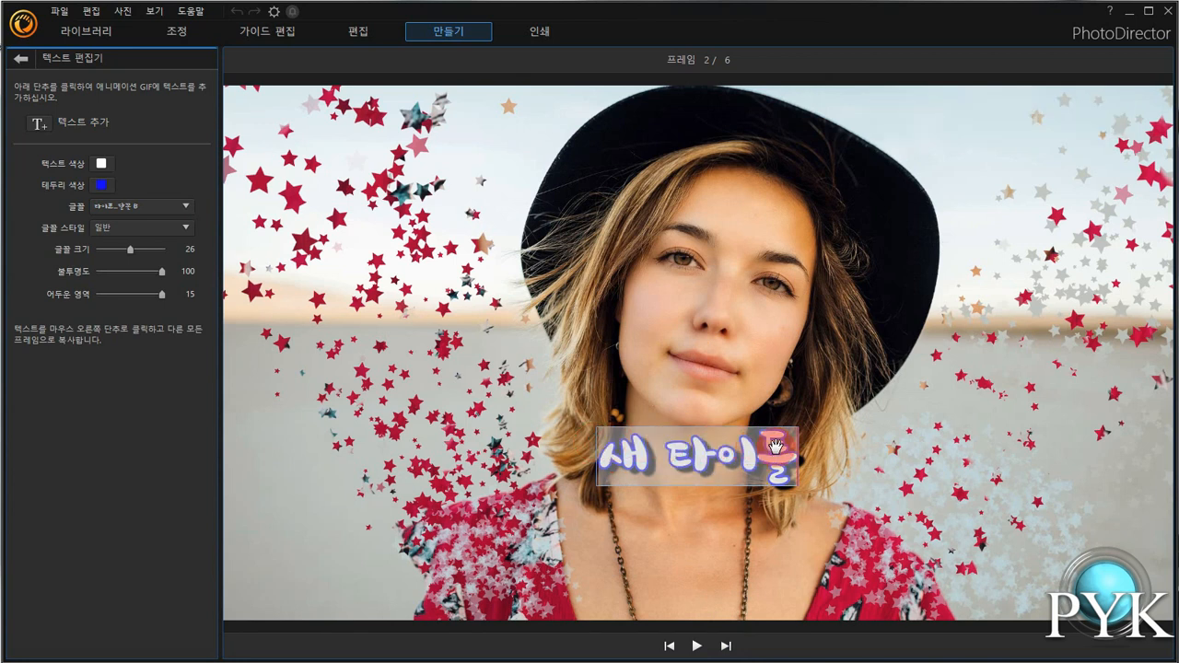
pyautogui.write('아름')
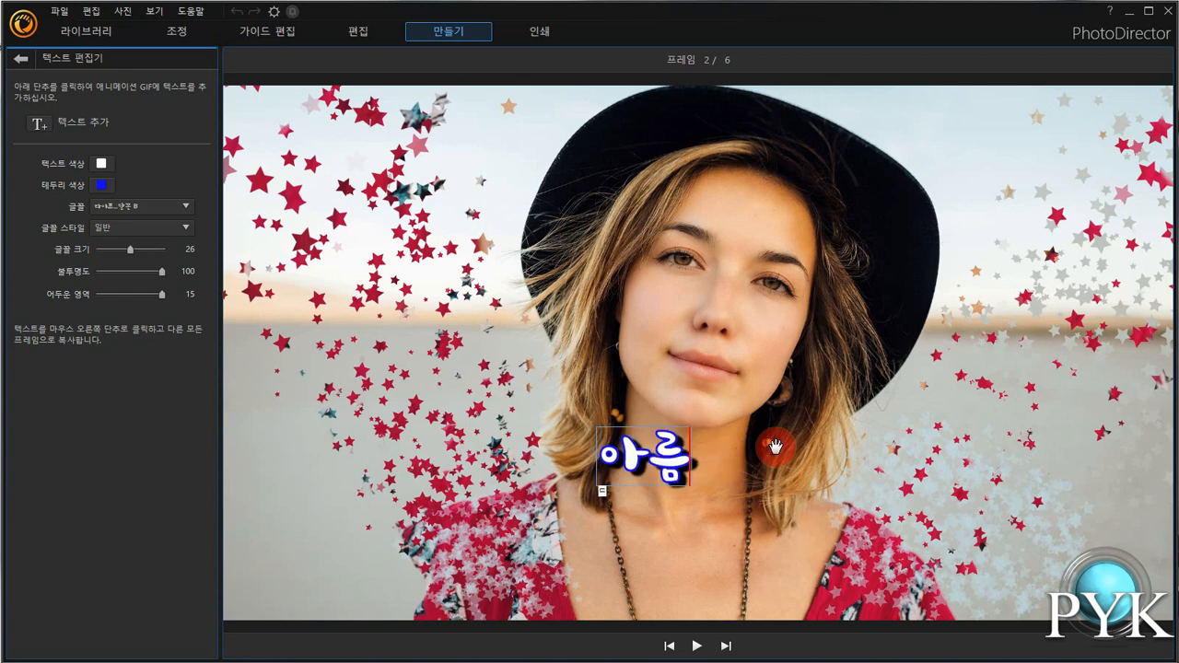
pyautogui.write('다운')
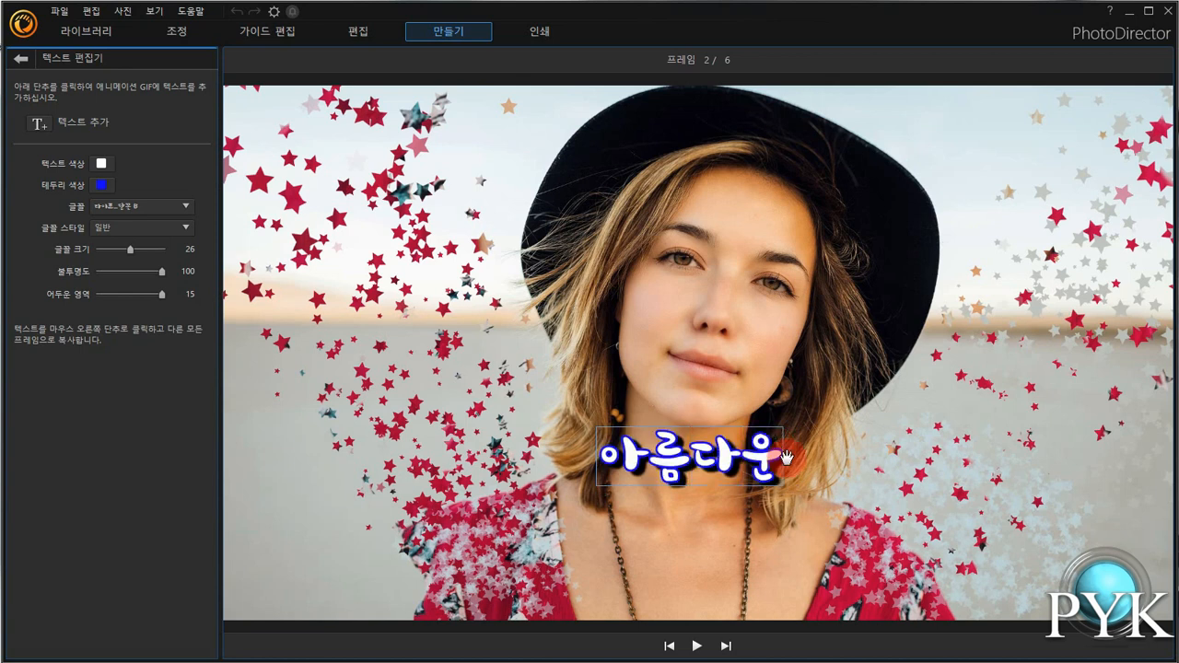
# Set the 아름다운 title's text colour to bright yellow.
pyautogui.click(103, 166)
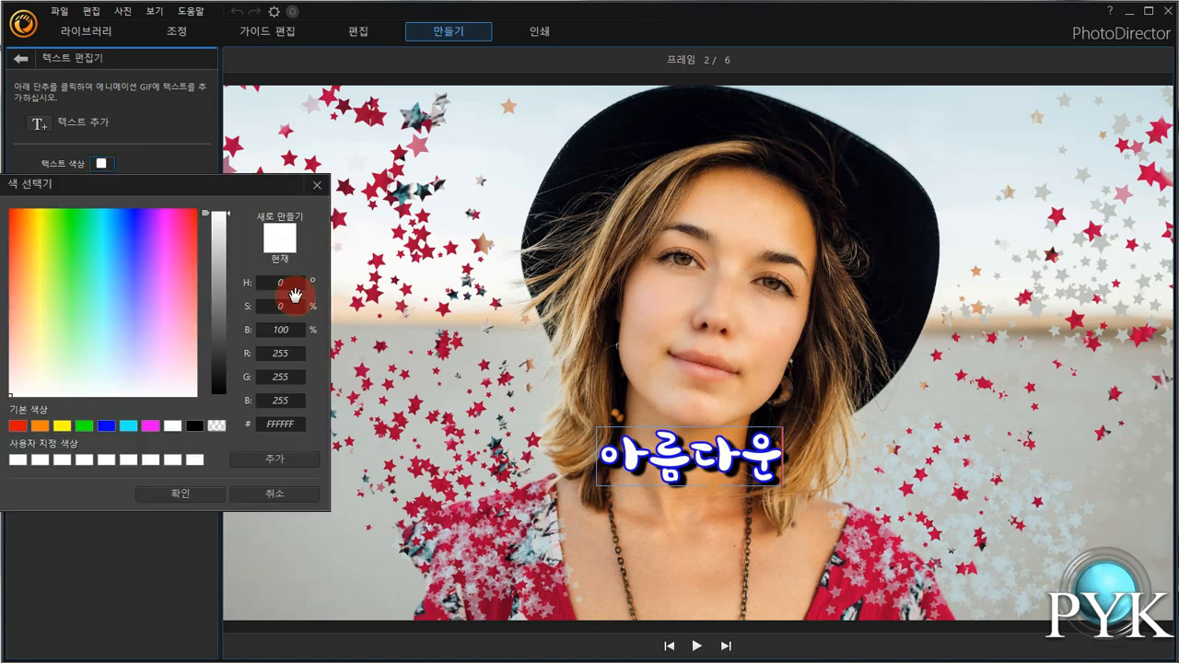
pyautogui.click(43, 268)
pyautogui.click(206, 219)
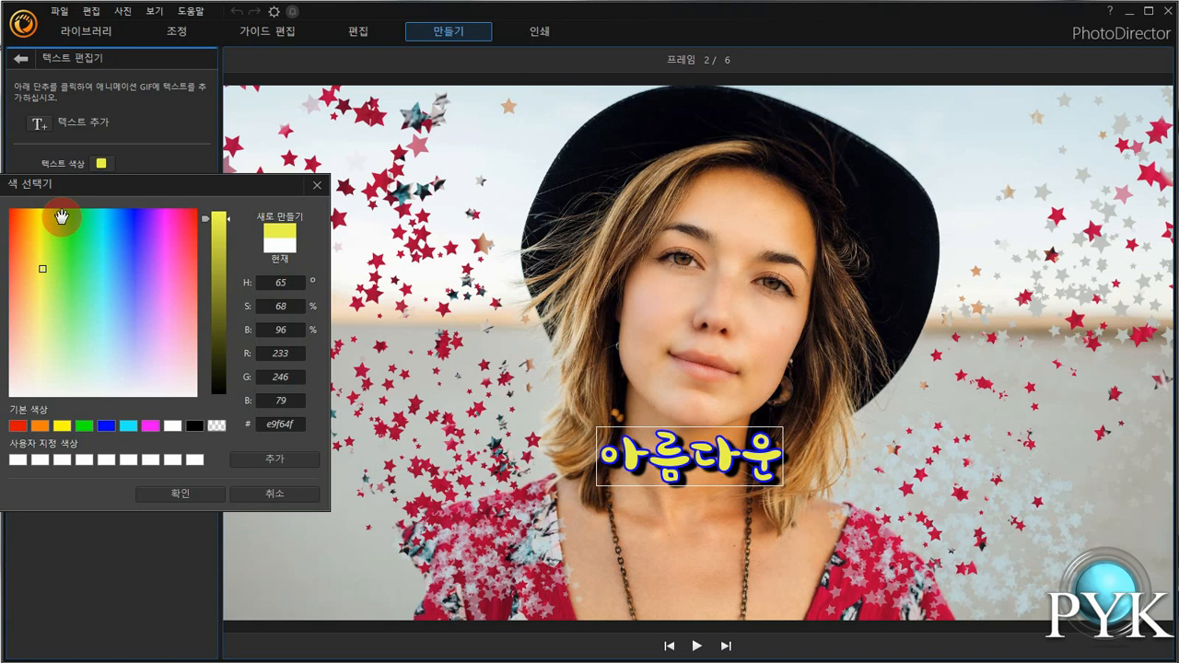
pyautogui.click(42, 216)
pyautogui.click(206, 490)
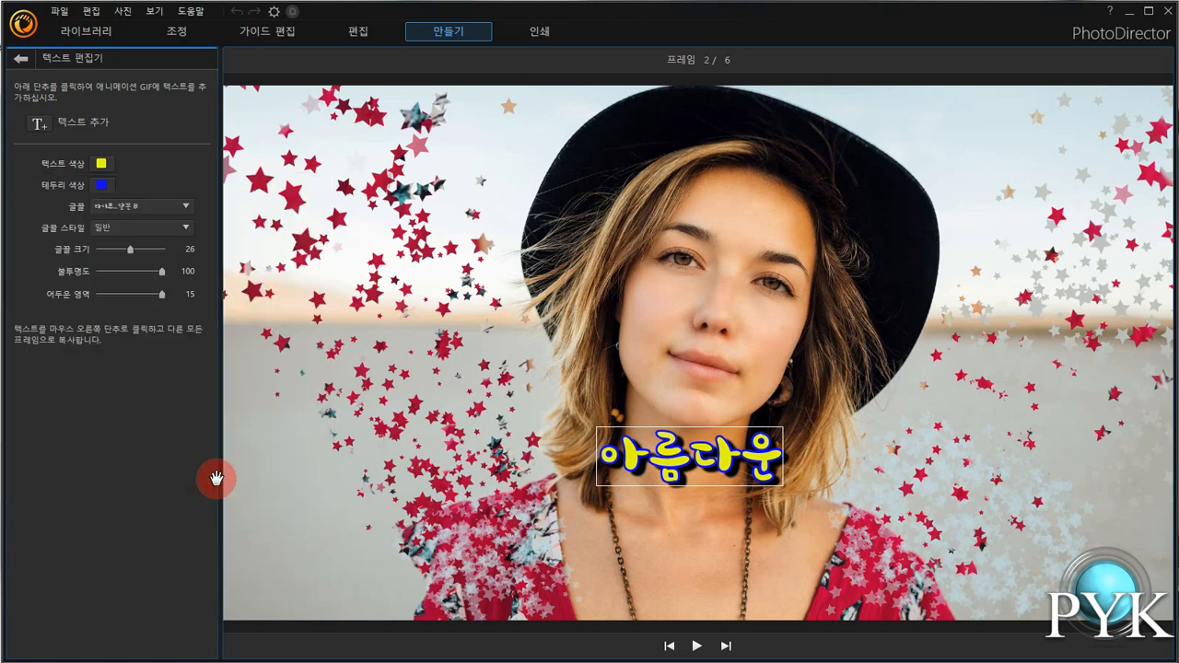
# Set the 아름다운 title's border colour to pinkish red, ff0a3e.
pyautogui.click(100, 185)
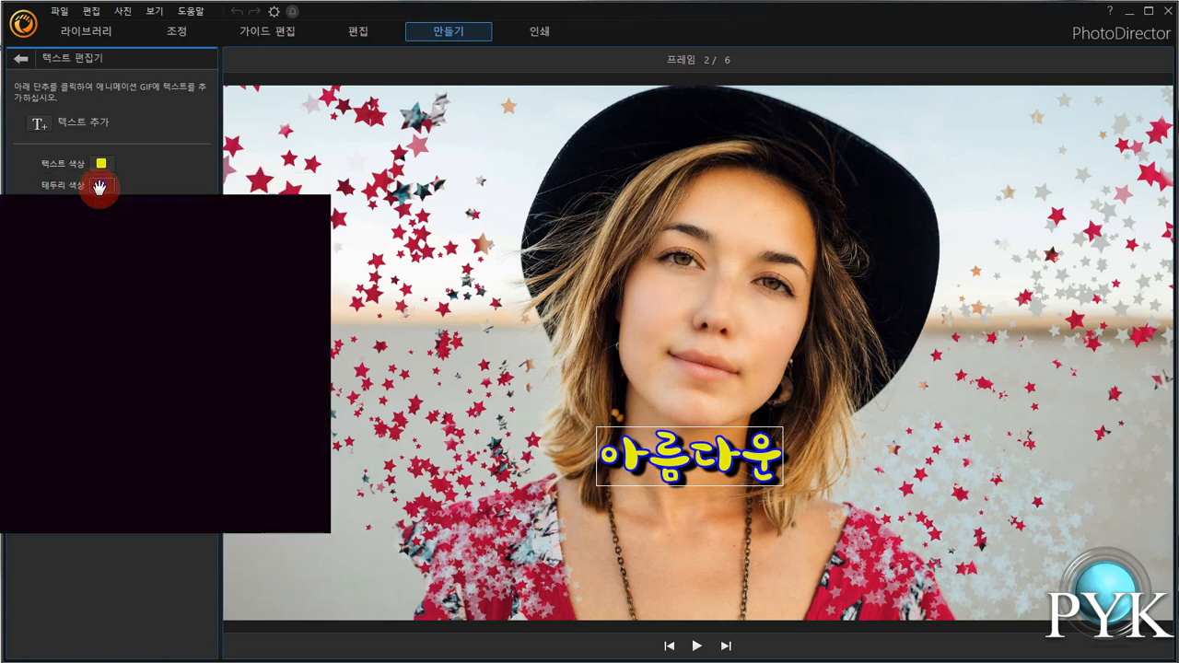
pyautogui.click(190, 237)
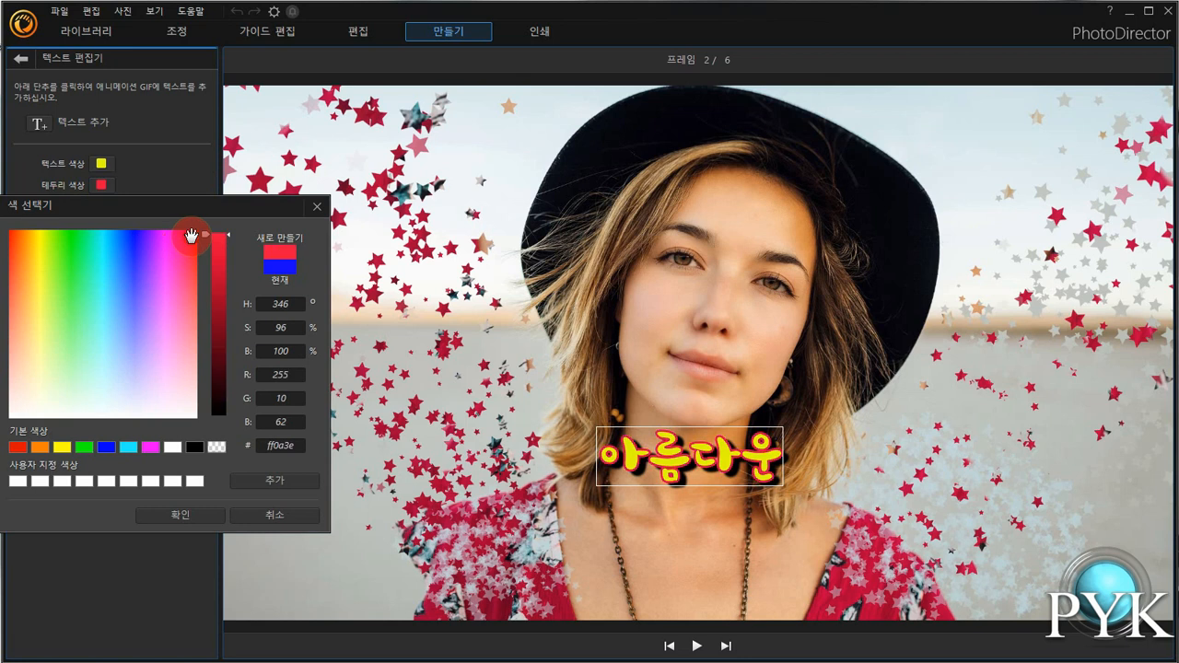
pyautogui.click(191, 516)
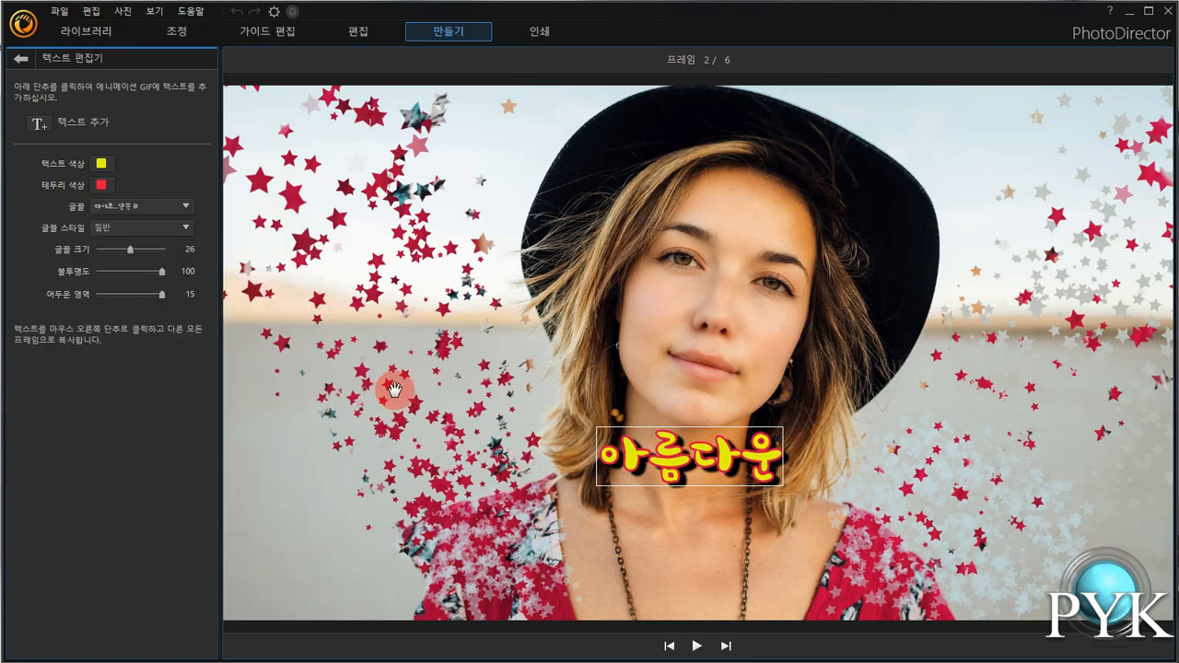
# Move the 아름다운 title to the second frame's lower-right corner and set its font size to 27.
pyautogui.moveTo(693, 461); pyautogui.dragTo(883, 448)
pyautogui.moveTo(1015, 450); pyautogui.dragTo(1051, 572)
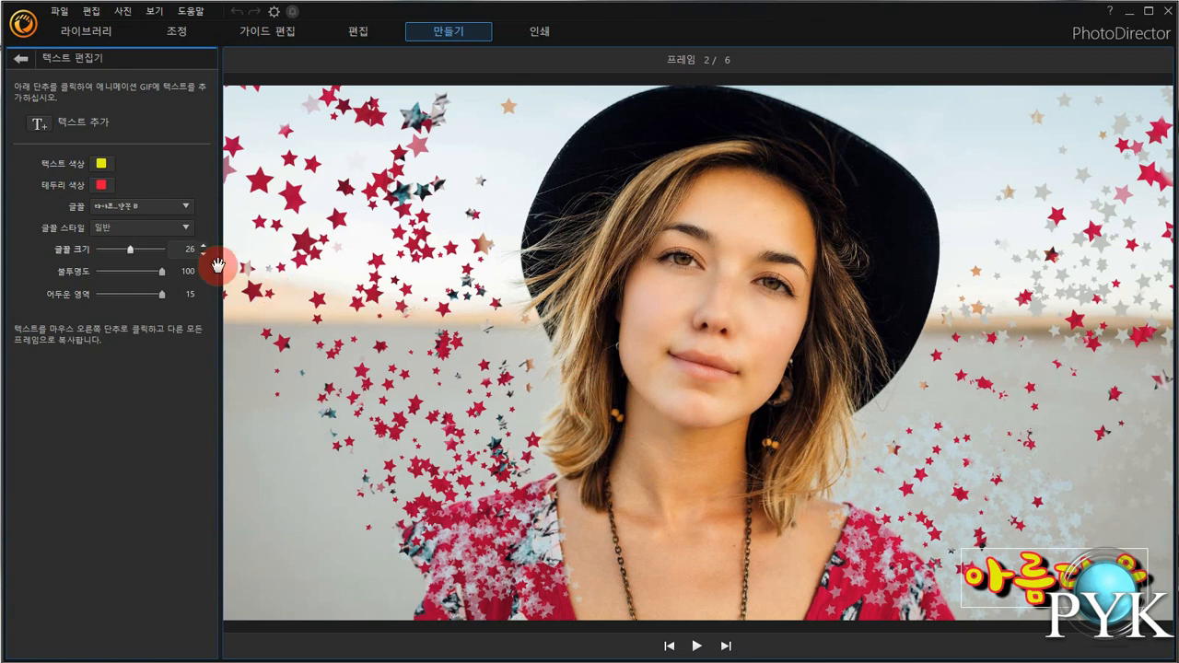
pyautogui.moveTo(131, 249); pyautogui.dragTo(131, 251)
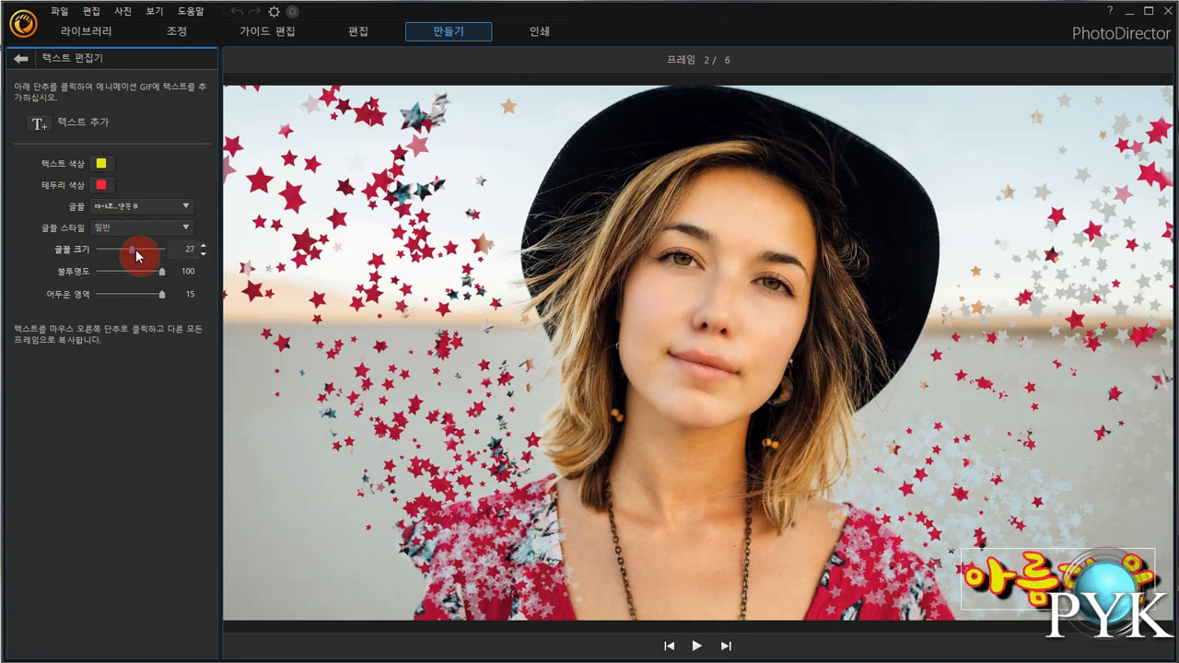
# Change the 아름다운 title to the heavy block-style font listed directly below 새굴림.
pyautogui.click(181, 208)
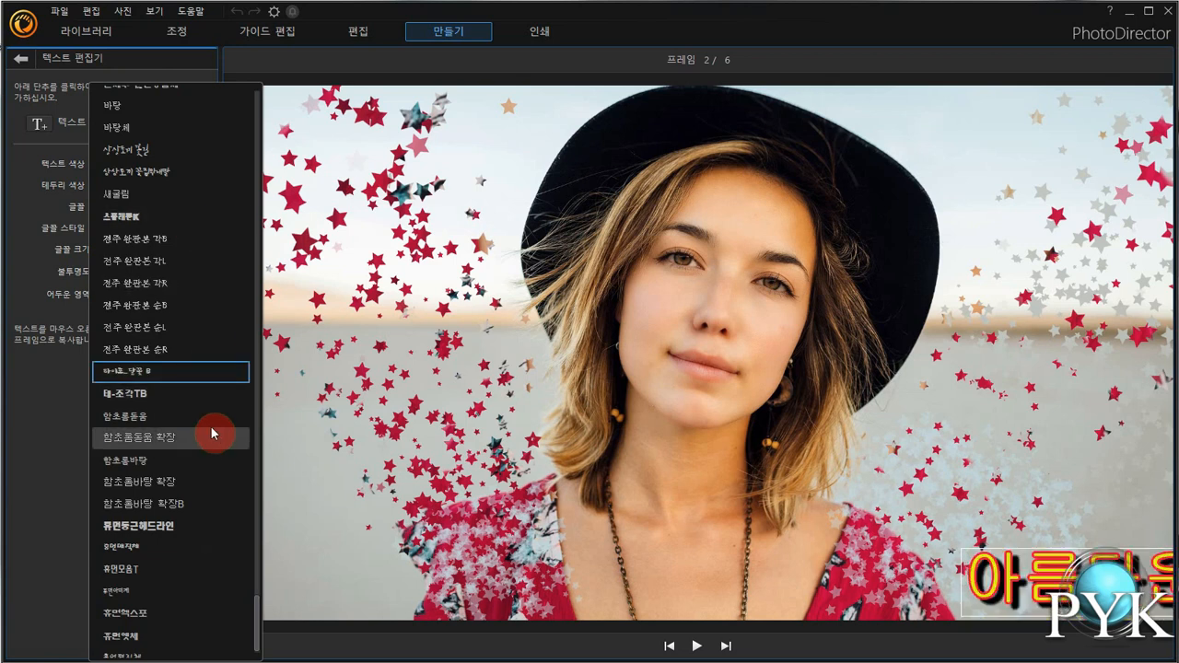
pyautogui.scroll(-1, 201, 462)
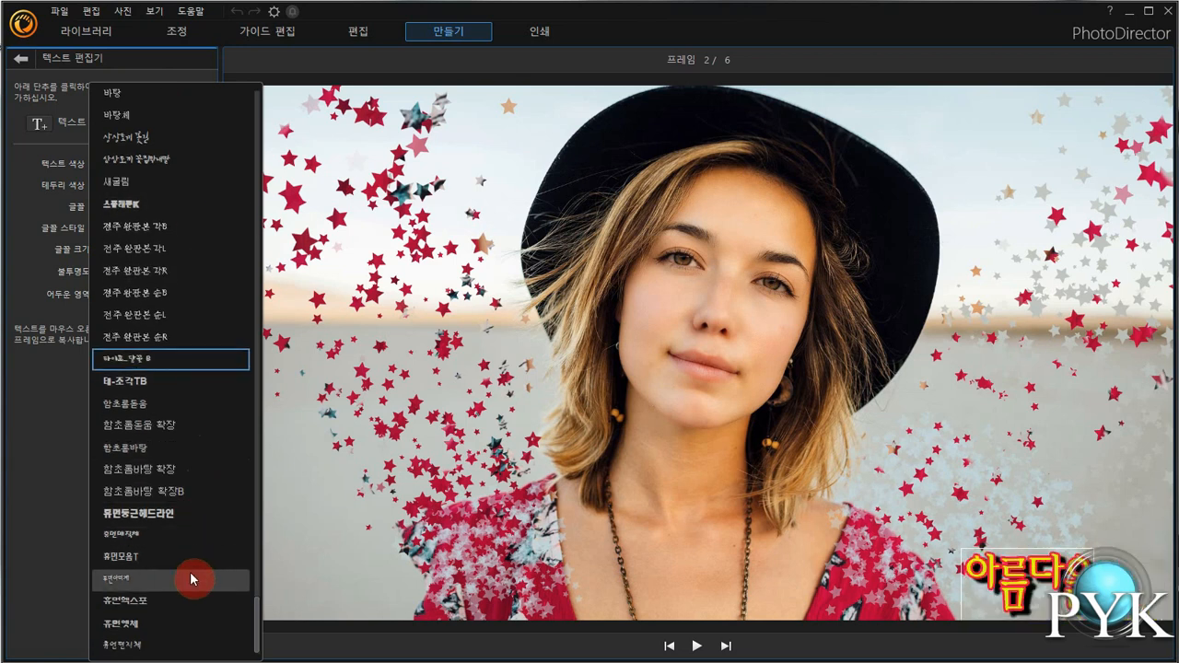
pyautogui.click(143, 212)
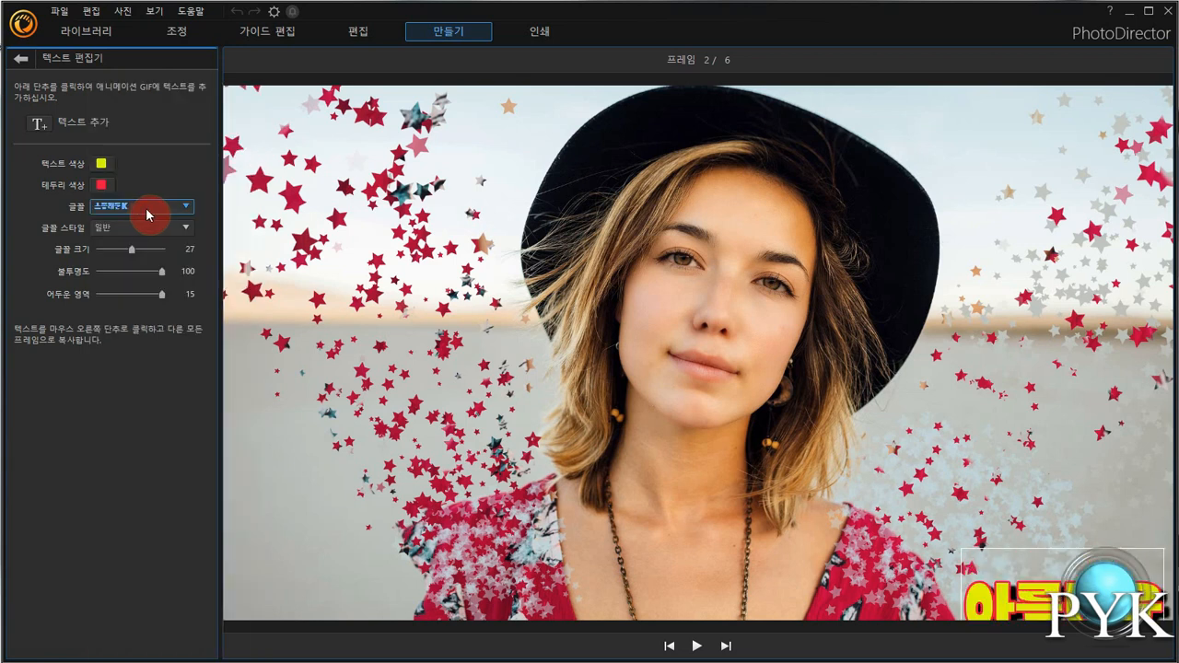
# Set the 아름다운 title's font size to 24 and reposition it slightly above the frame's lower-right corner.
pyautogui.moveTo(995, 599); pyautogui.dragTo(972, 535)
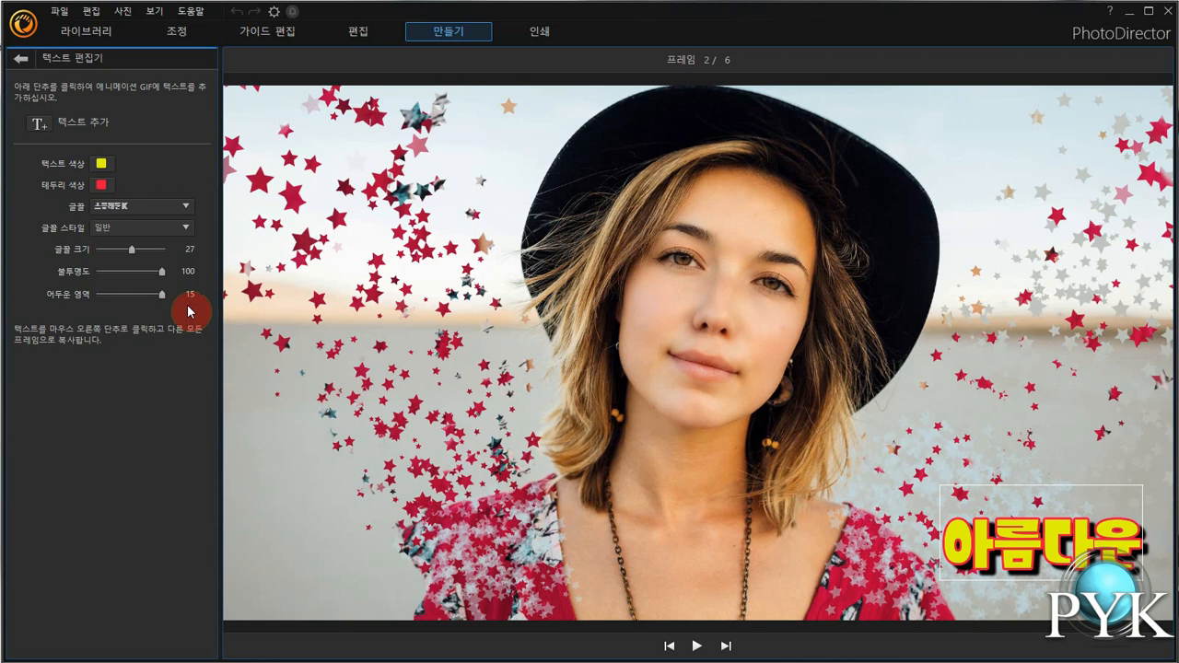
pyautogui.moveTo(131, 251); pyautogui.dragTo(130, 255)
pyautogui.moveTo(989, 534); pyautogui.dragTo(1000, 541)
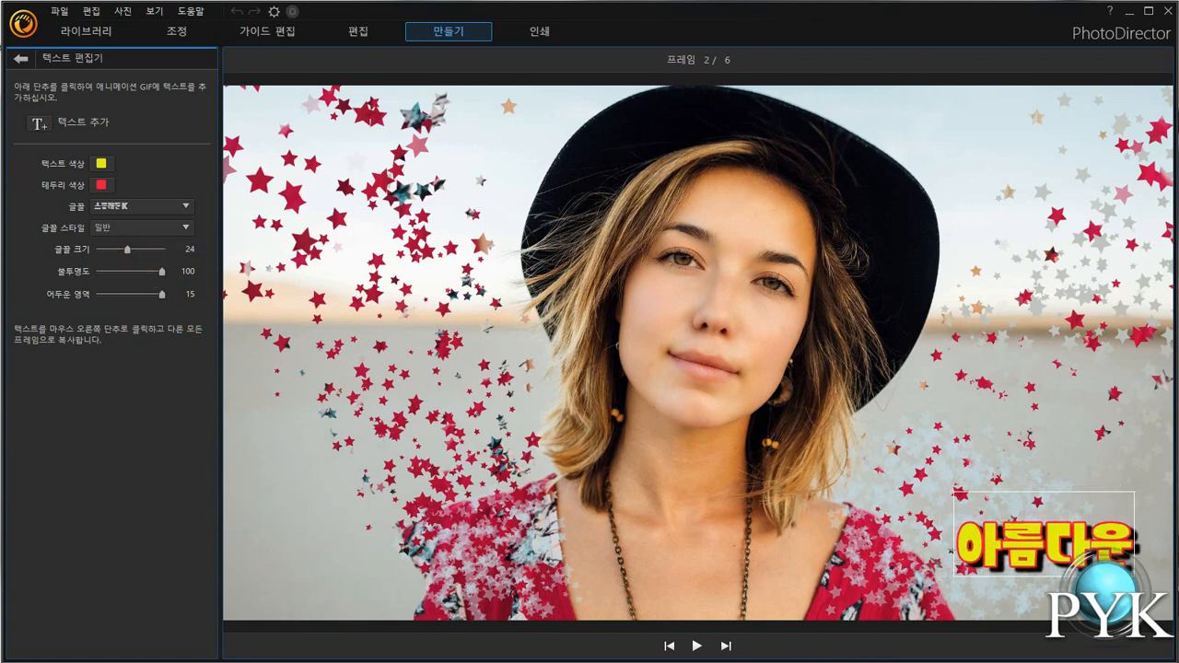
# Add a title with the default text to the third frame and place it in the frame's lower-left corner.
pyautogui.click(728, 648)
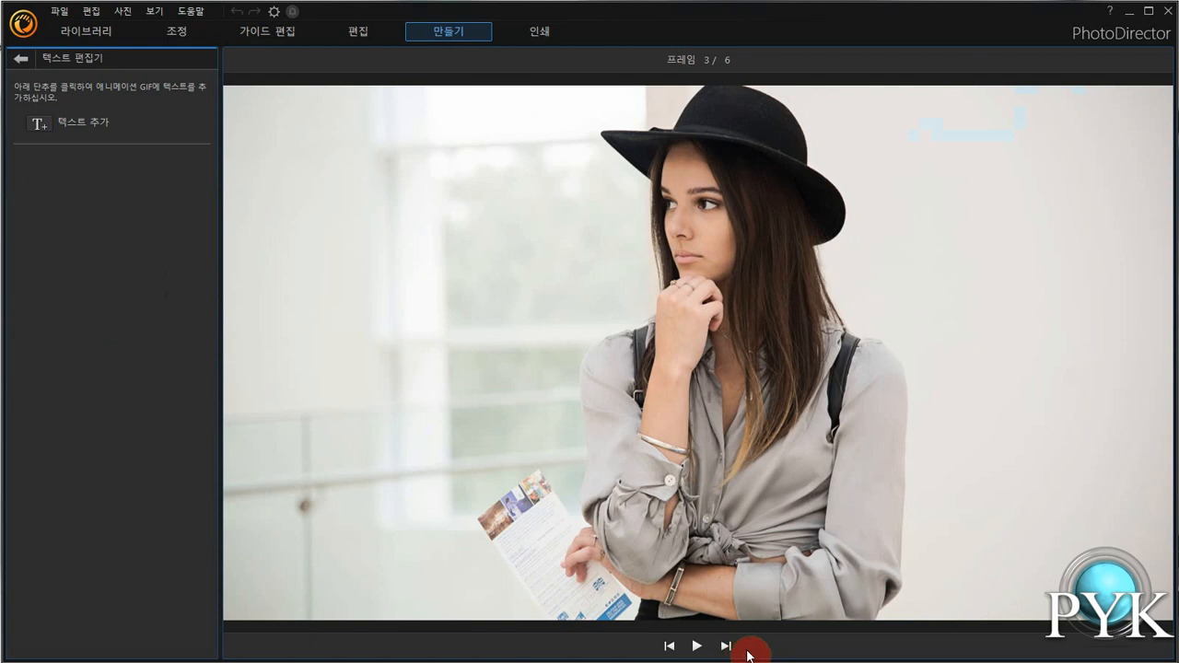
pyautogui.click(87, 126)
pyautogui.click(877, 439)
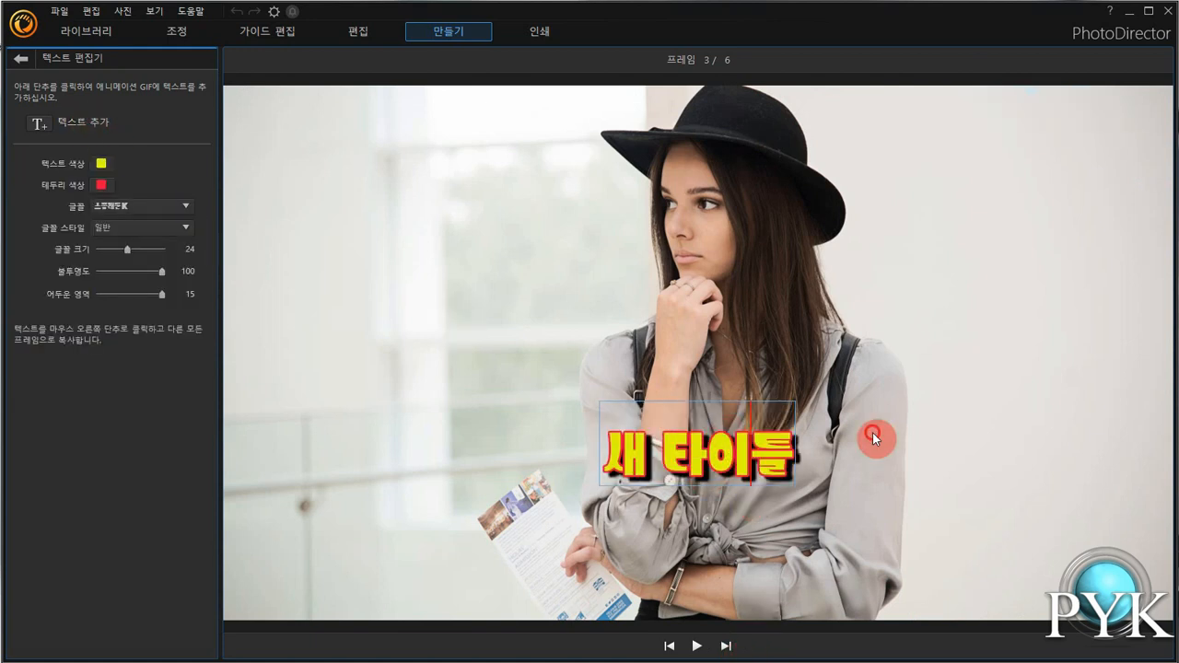
pyautogui.click(745, 426)
pyautogui.moveTo(746, 429); pyautogui.dragTo(406, 550)
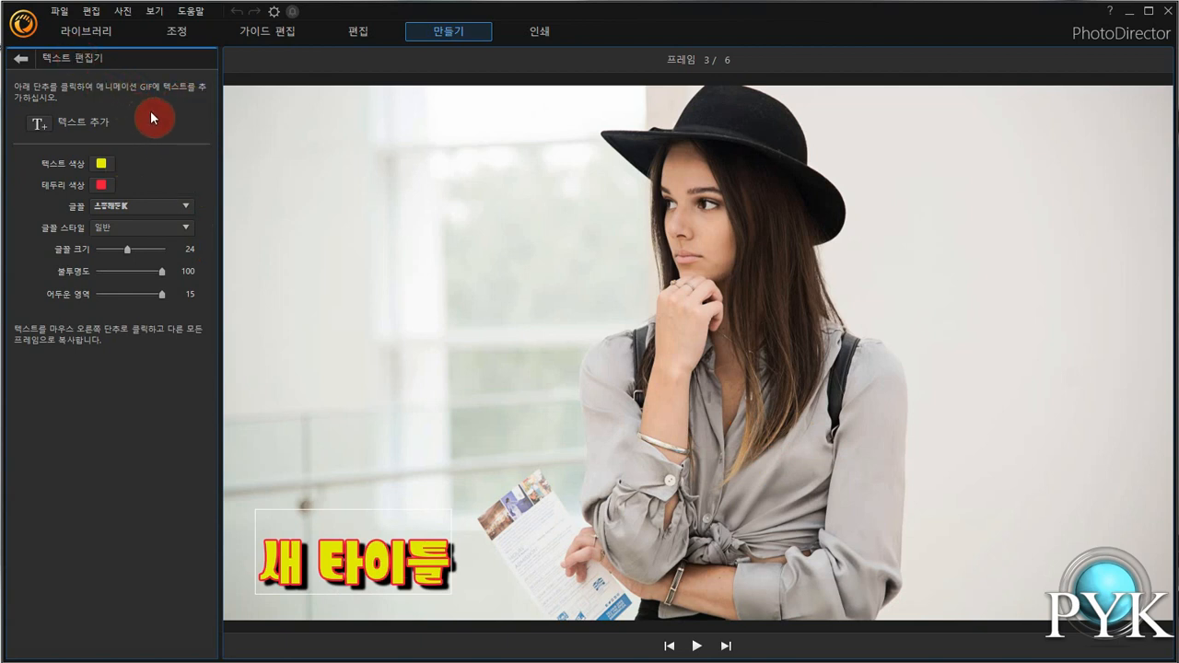
pyautogui.click(20, 61)
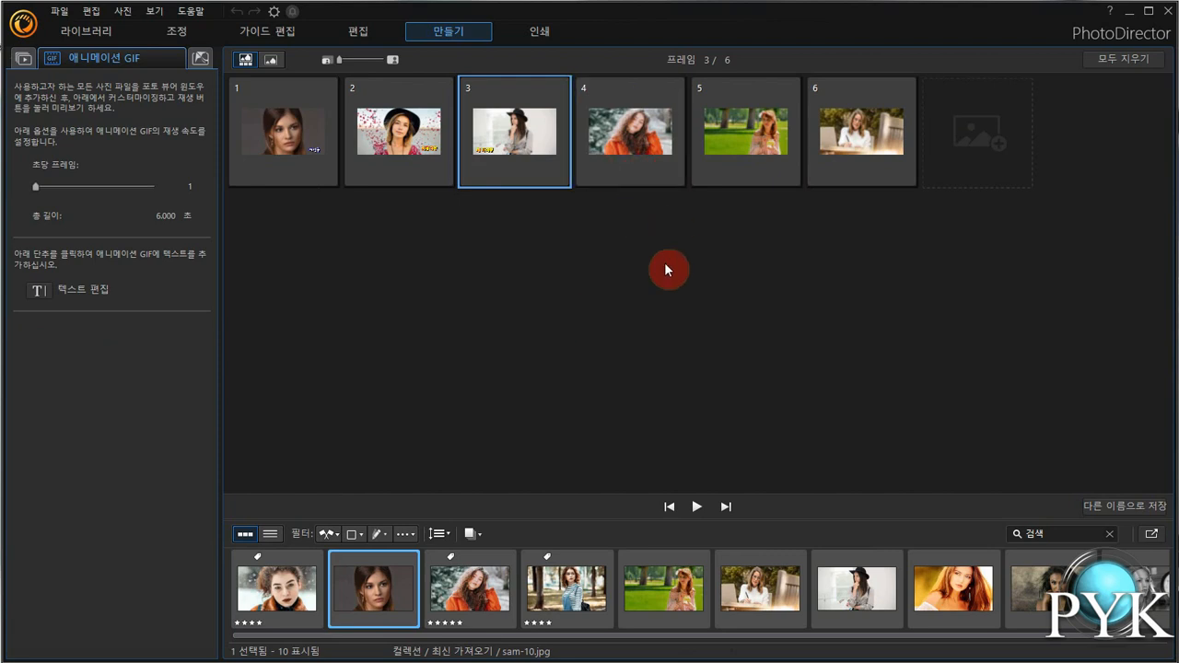
# Add a default-text title in the 일반 font style to the fifth frame and place it in the lower-left area.
pyautogui.click(760, 150)
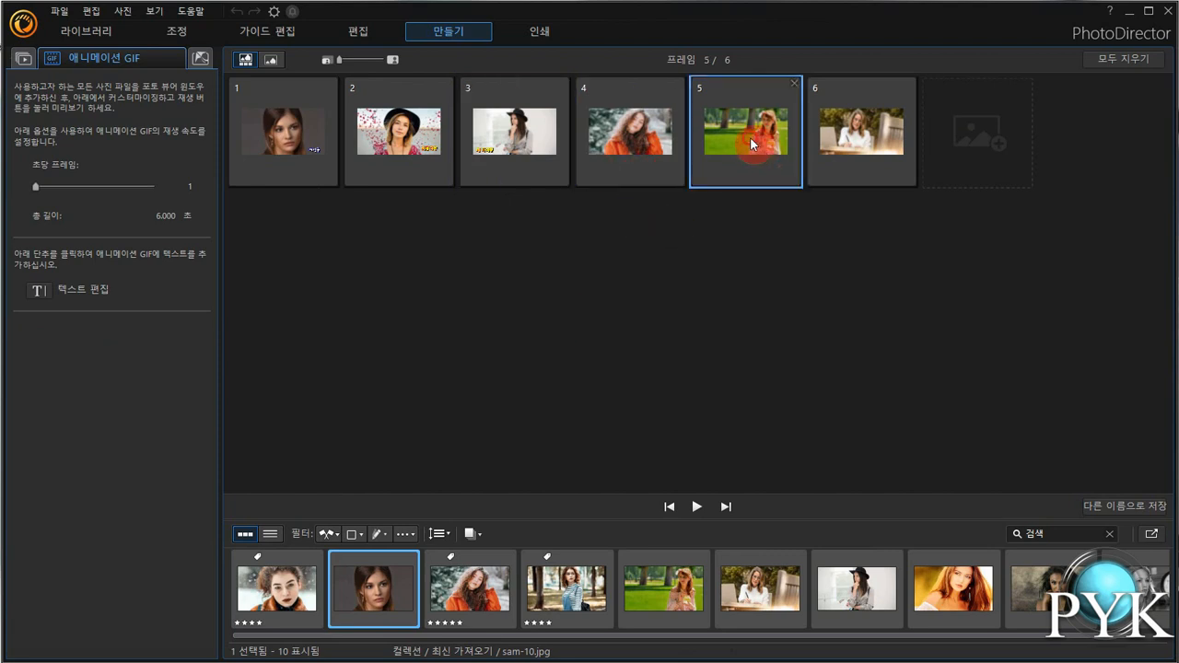
pyautogui.click(78, 295)
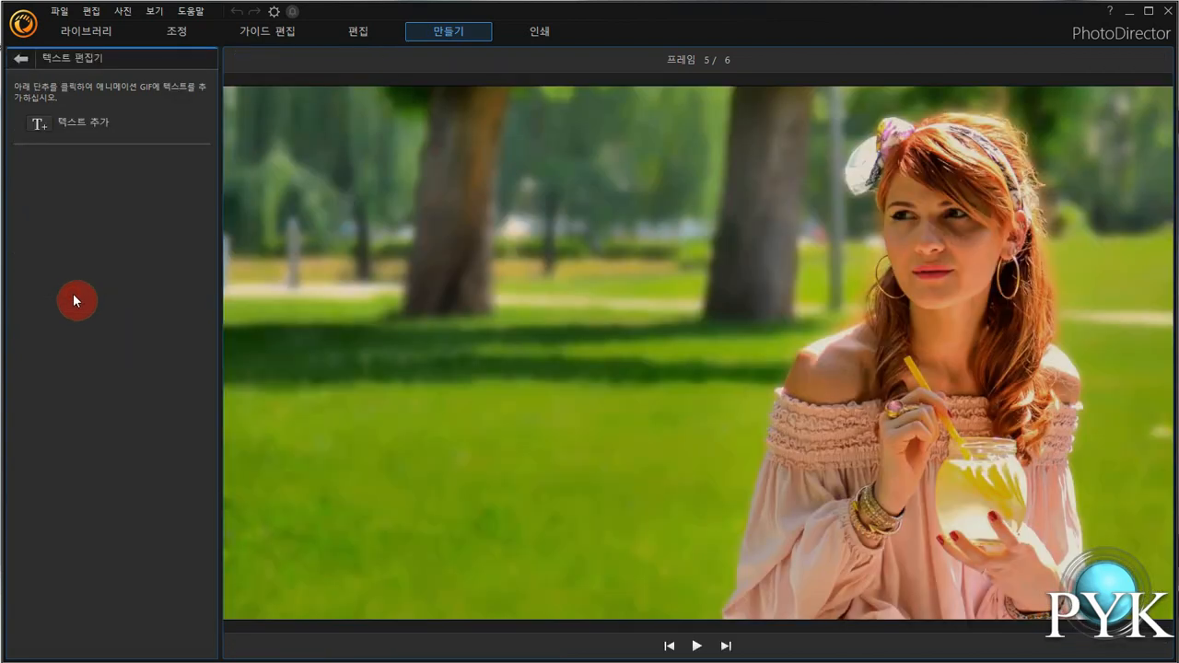
pyautogui.click(91, 126)
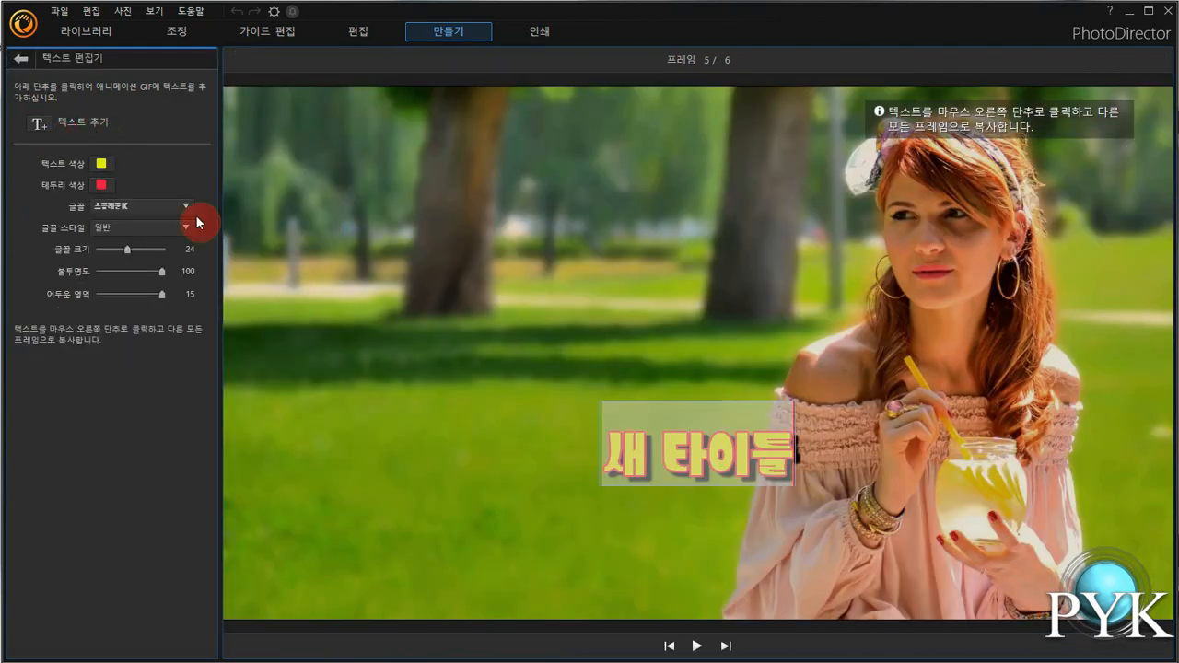
pyautogui.click(668, 447)
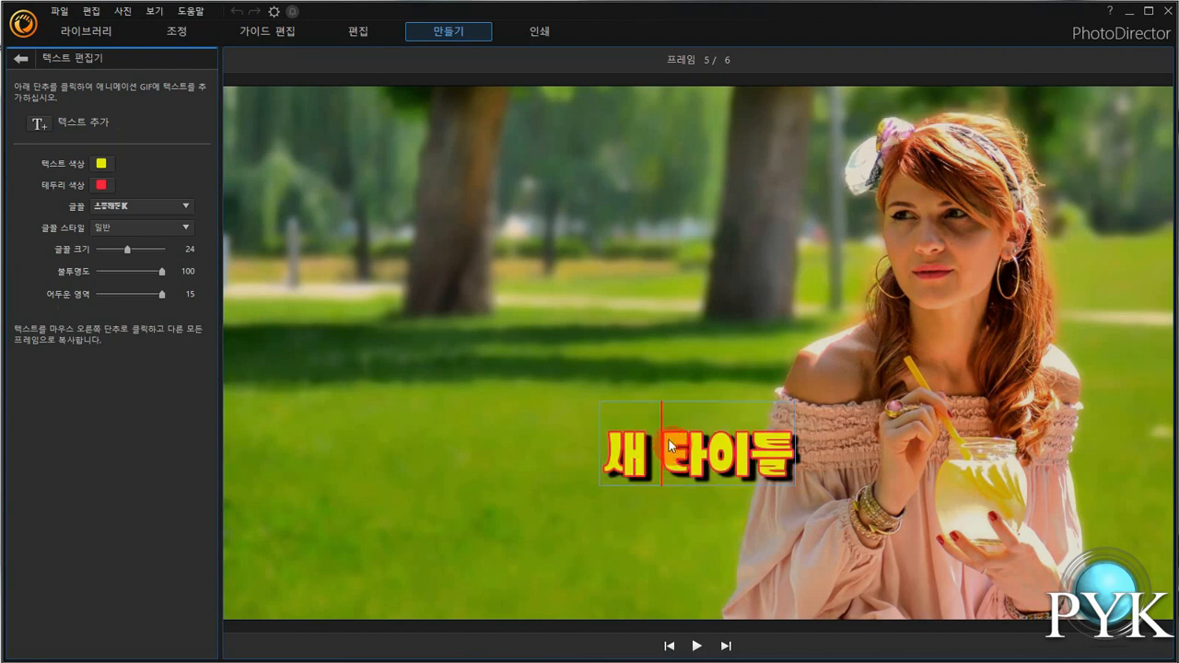
pyautogui.click(713, 387)
pyautogui.moveTo(714, 435); pyautogui.dragTo(493, 521)
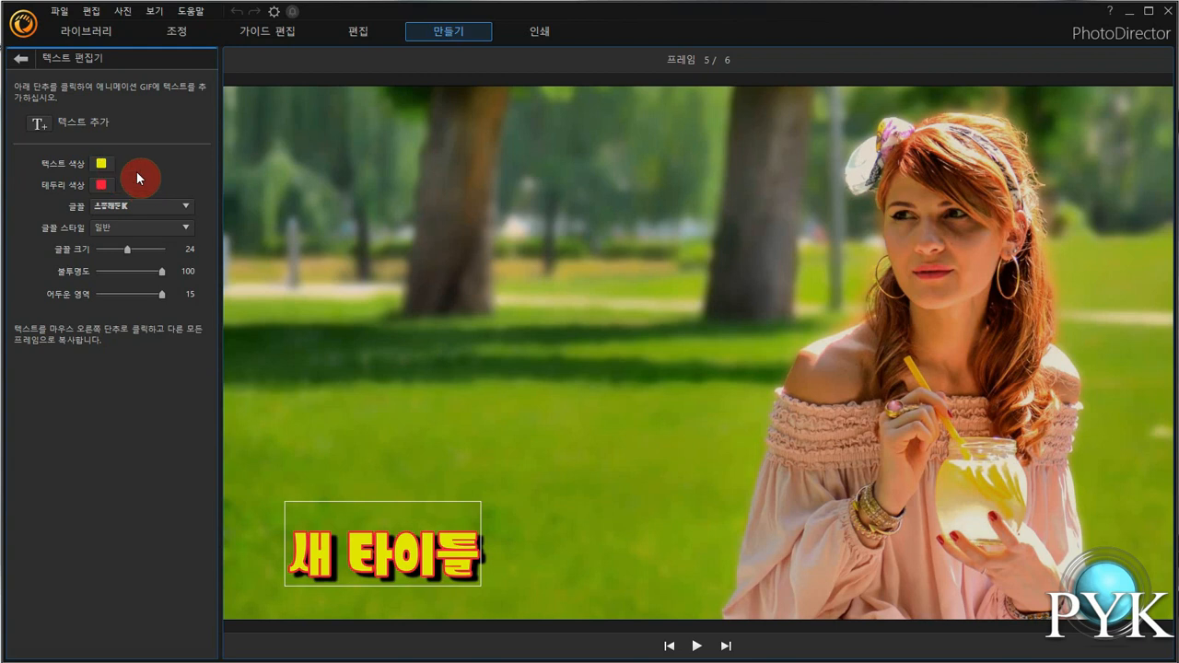
pyautogui.click(162, 231)
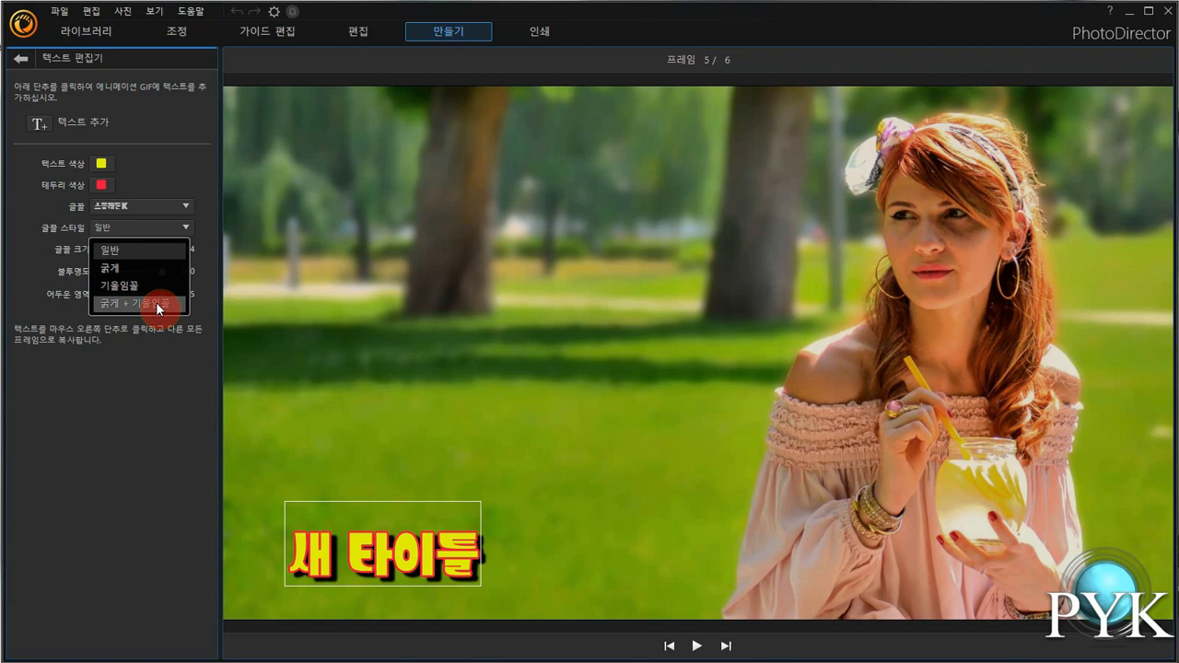
pyautogui.click(130, 251)
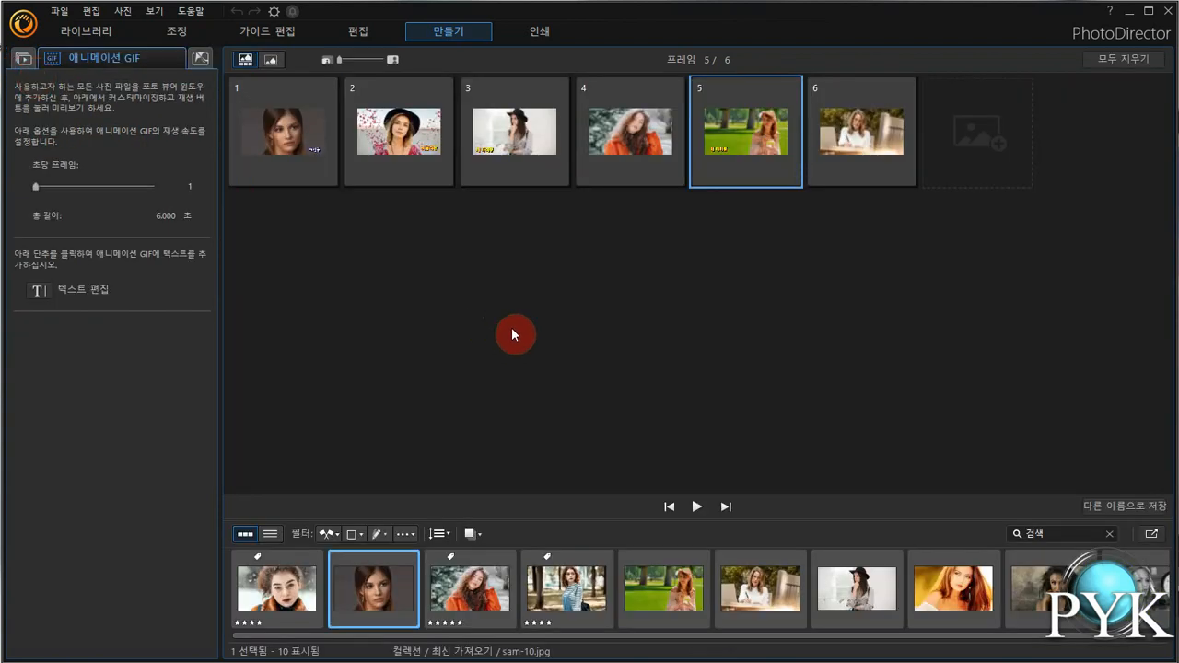
# Play the animated GIF preview from the frame overview, and stop it to return to the frames.
pyautogui.click(697, 506)
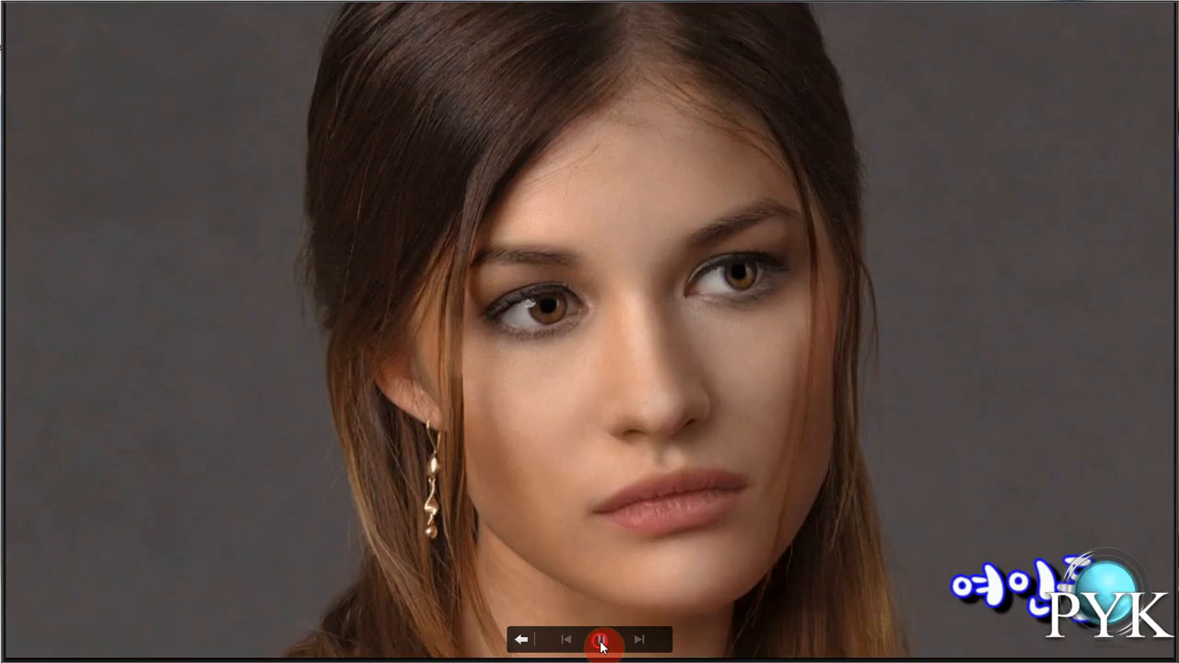
pyautogui.click(601, 639)
pyautogui.click(518, 639)
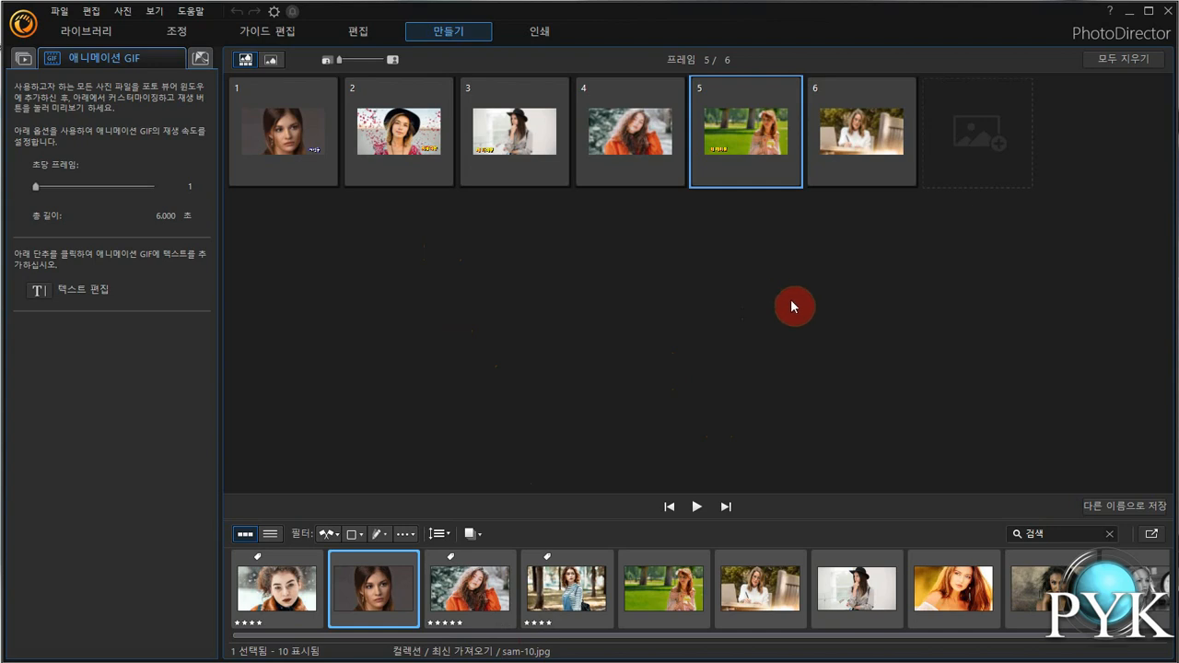
# Set the GIF's save location to the root of drive D: and its file name to 교육용.
pyautogui.click(1146, 511)
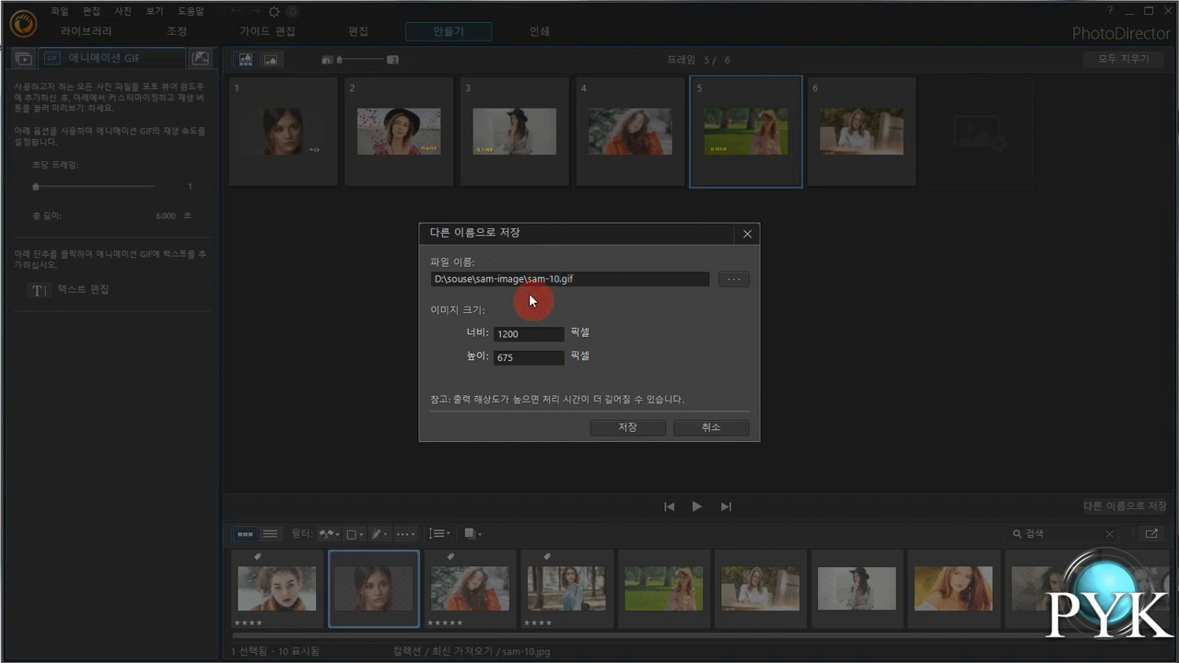
pyautogui.click(731, 289)
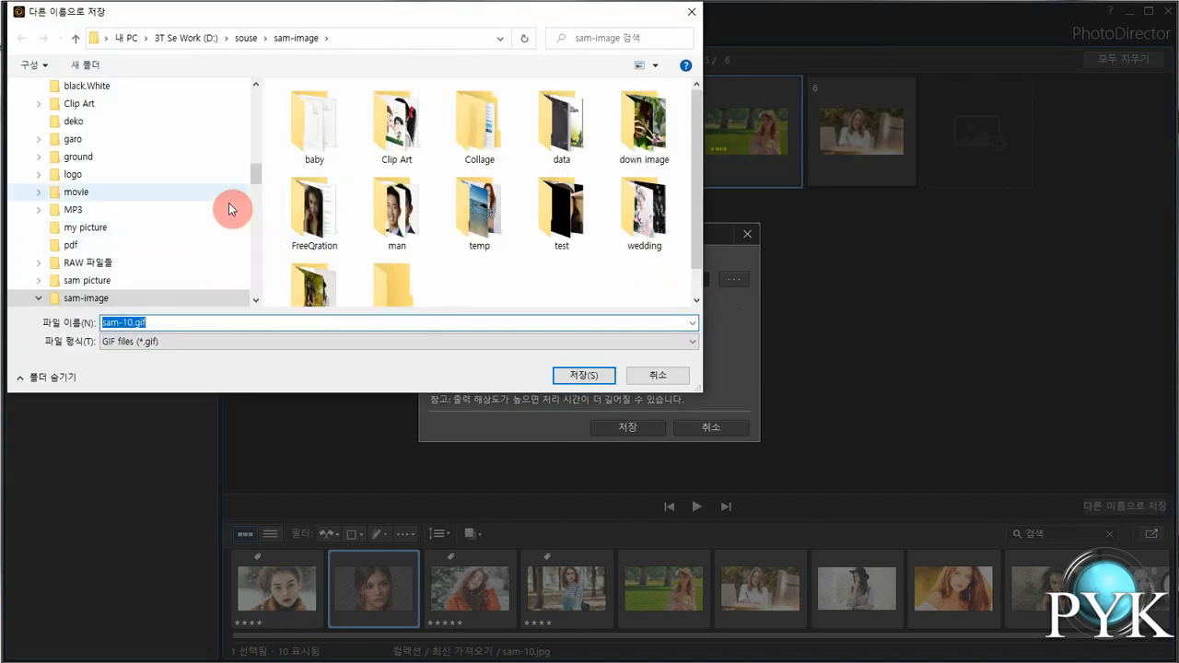
pyautogui.moveTo(256, 177); pyautogui.dragTo(257, 129)
pyautogui.scroll(-3, 184, 212)
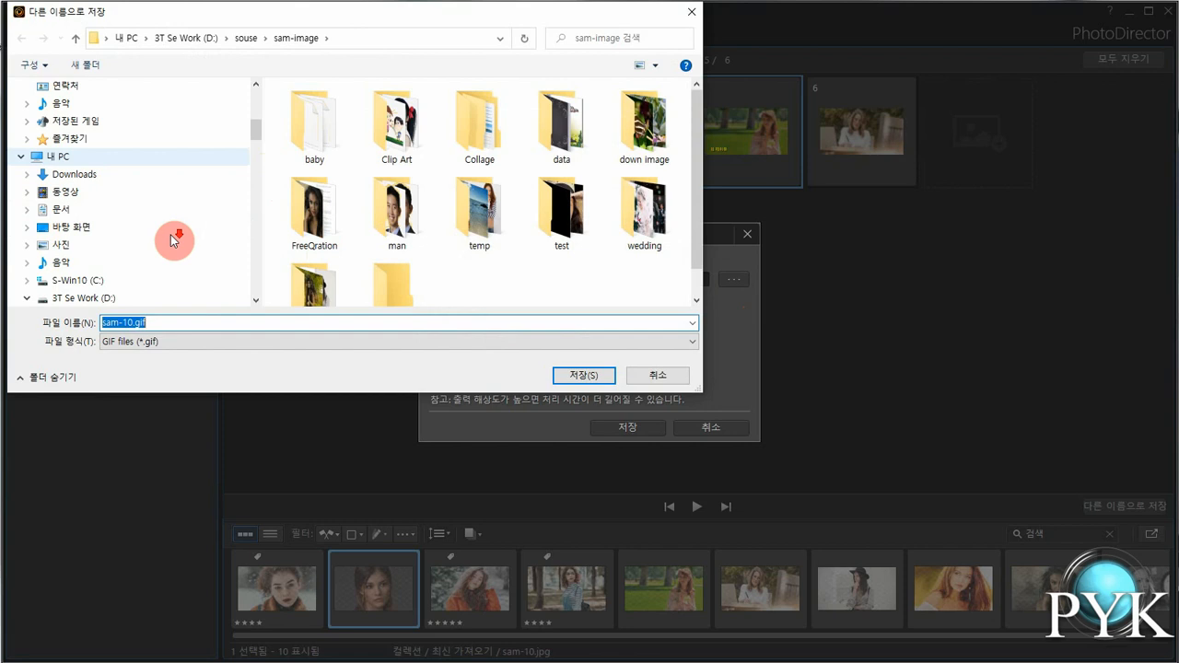
pyautogui.click(123, 246)
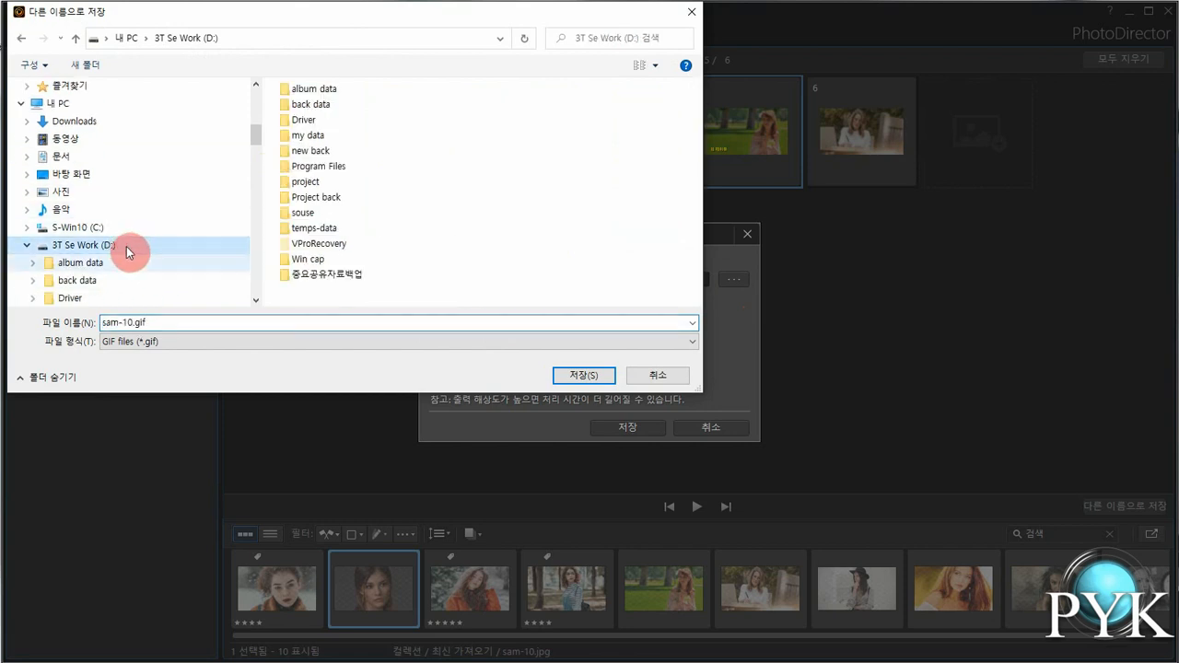
pyautogui.click(185, 324)
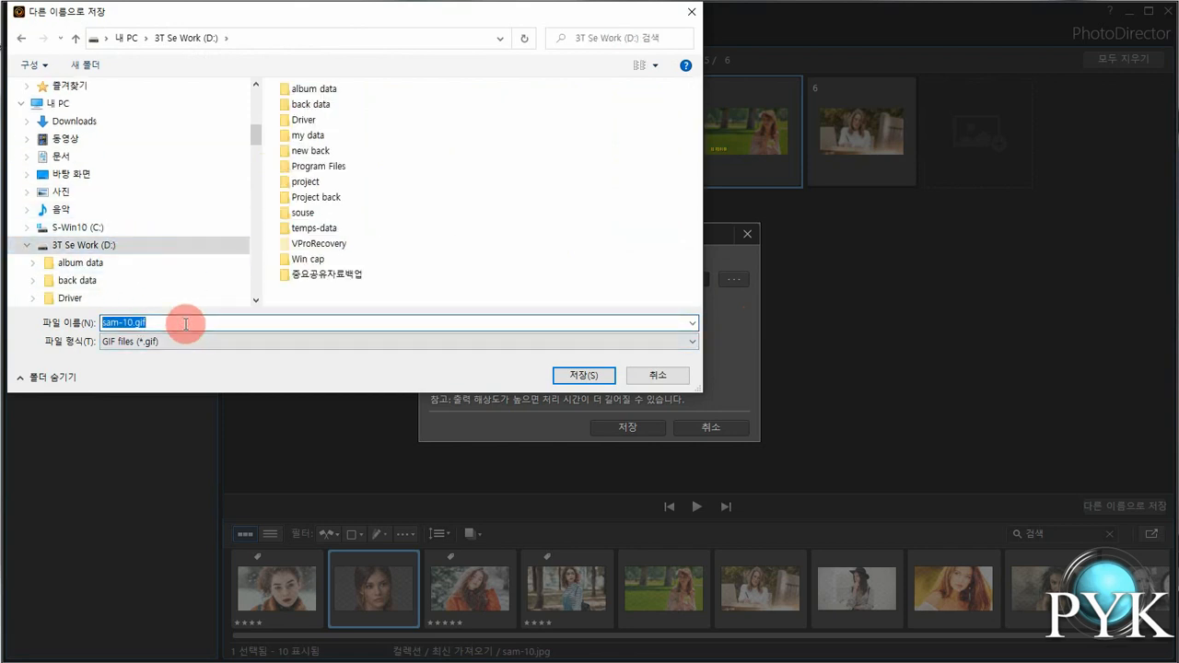
pyautogui.press('BackSpace')
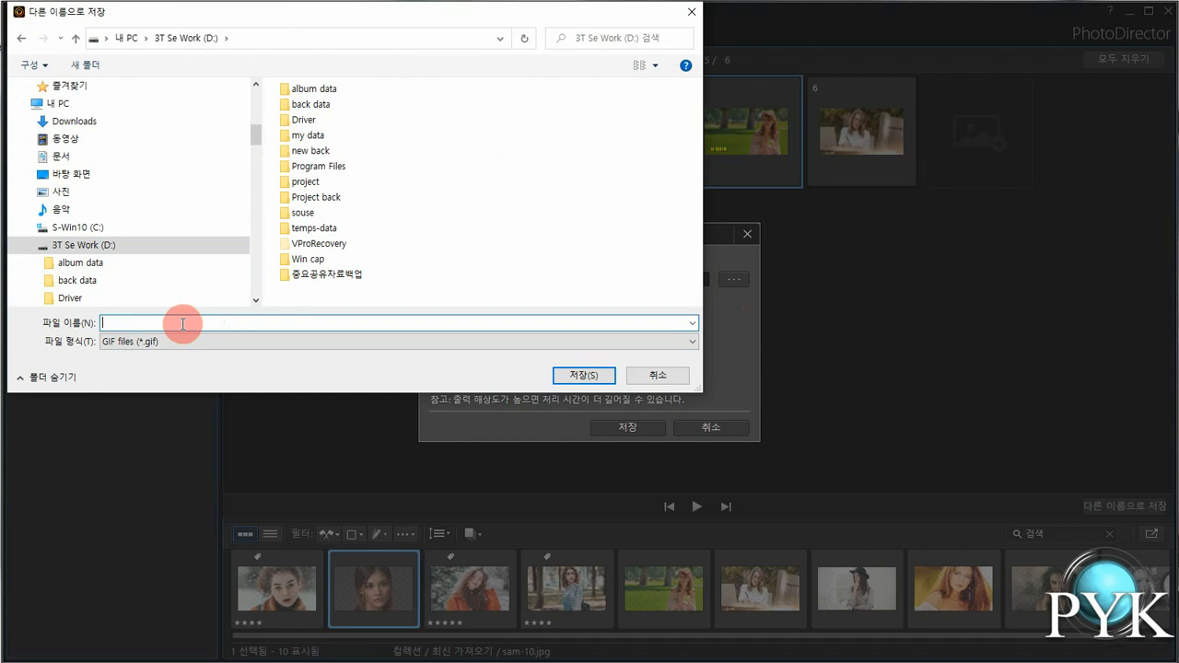
pyautogui.write('교육용')
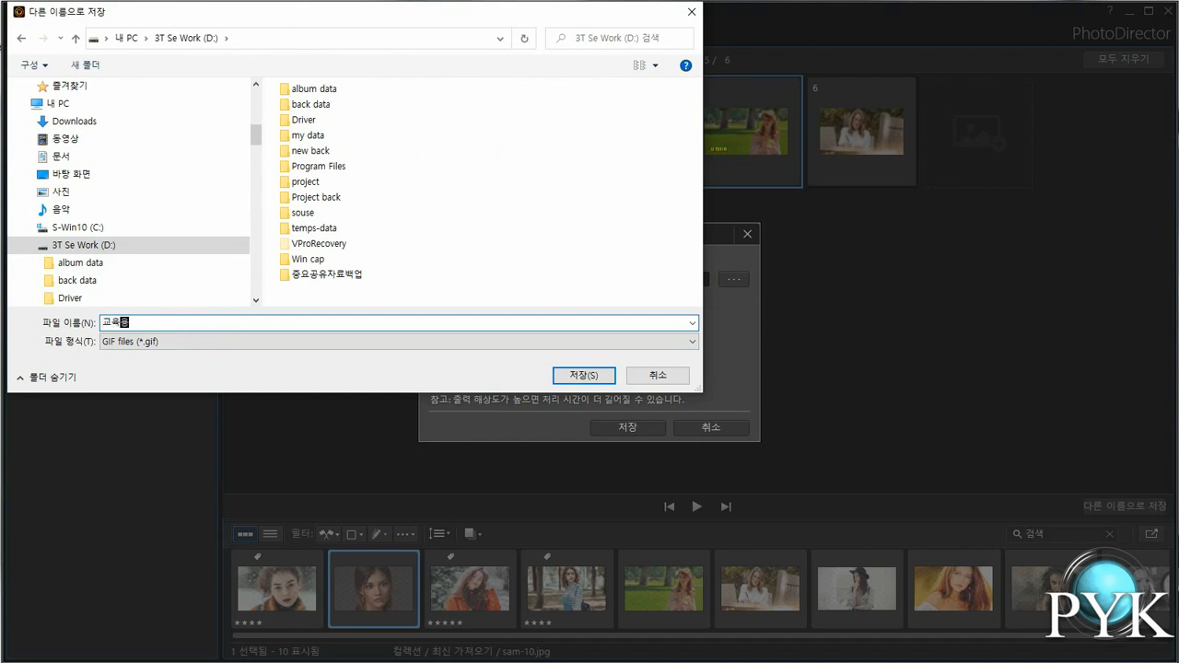
pyautogui.click(170, 340)
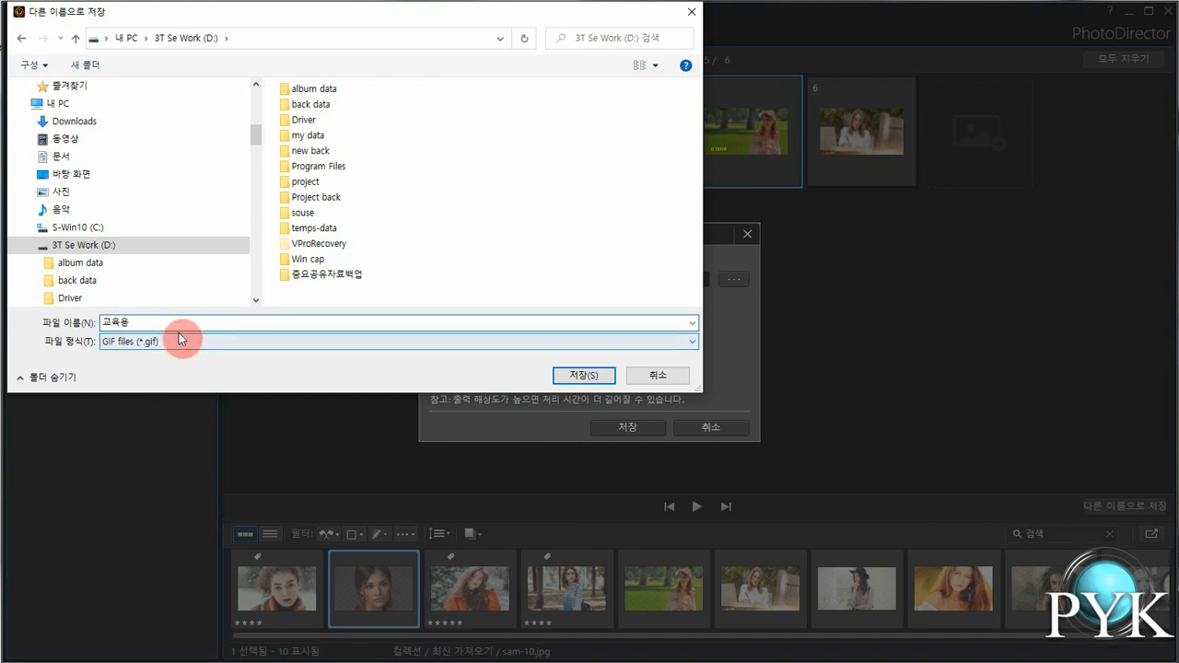
pyautogui.click(567, 376)
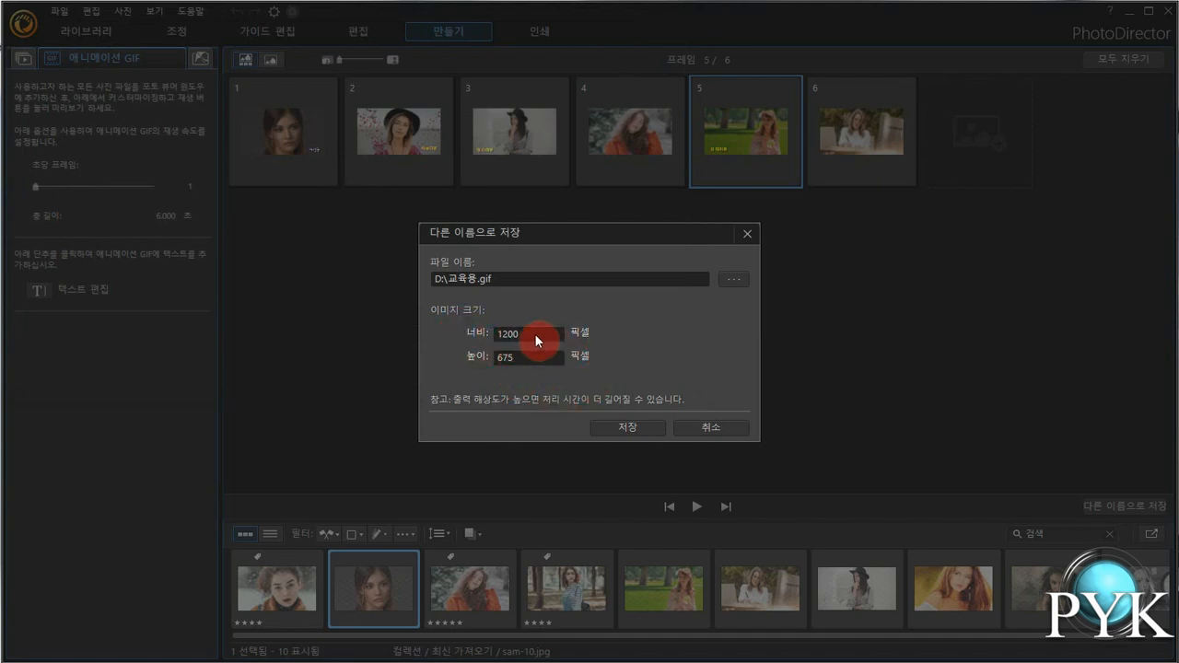
# Set the output image width to 1350 pixels and save the animated GIF.
pyautogui.click(513, 353)
pyautogui.doubleClick(524, 335)
pyautogui.write('1350')
pyautogui.doubleClick(531, 360)
pyautogui.doubleClick(539, 334)
pyautogui.doubleClick(536, 359)
pyautogui.click(631, 427)
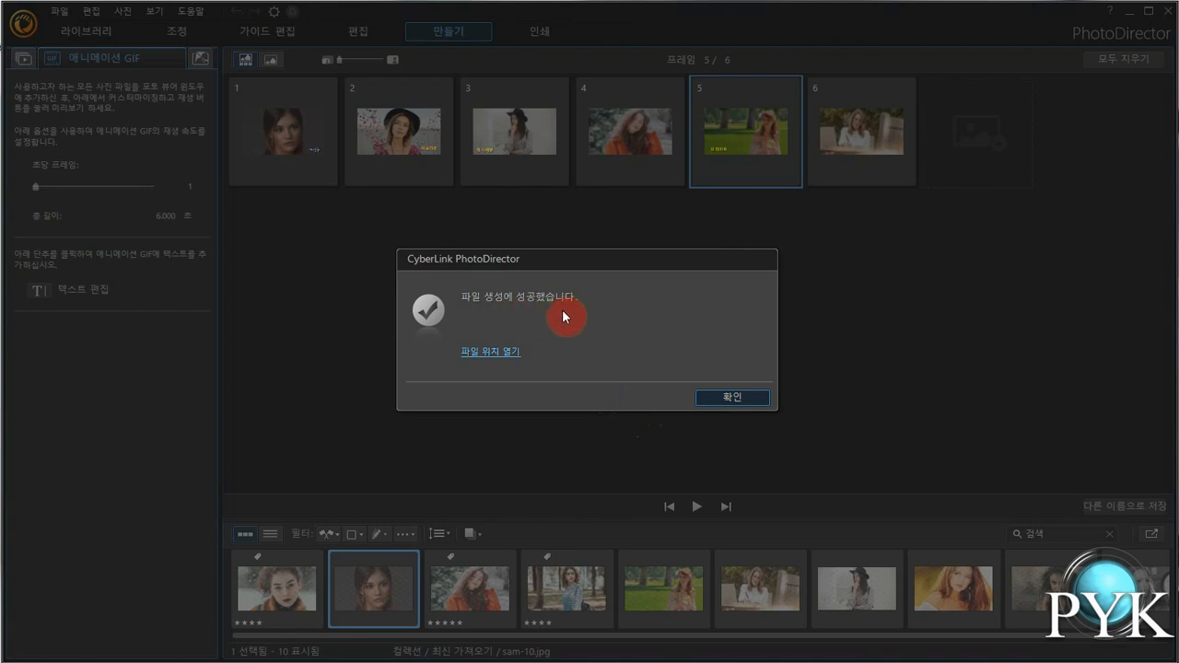
# Open the exported file's folder and view 교육용.gif in ACDSee to check the animation.
pyautogui.moveTo(574, 255); pyautogui.dragTo(553, 242)
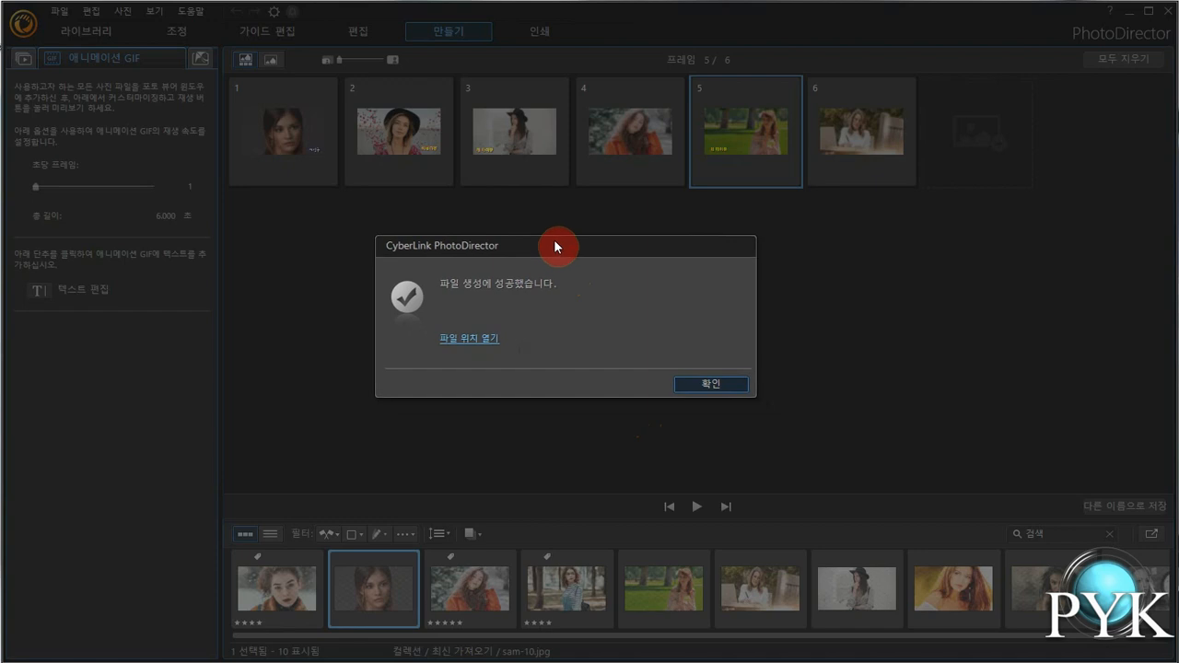
pyautogui.click(486, 346)
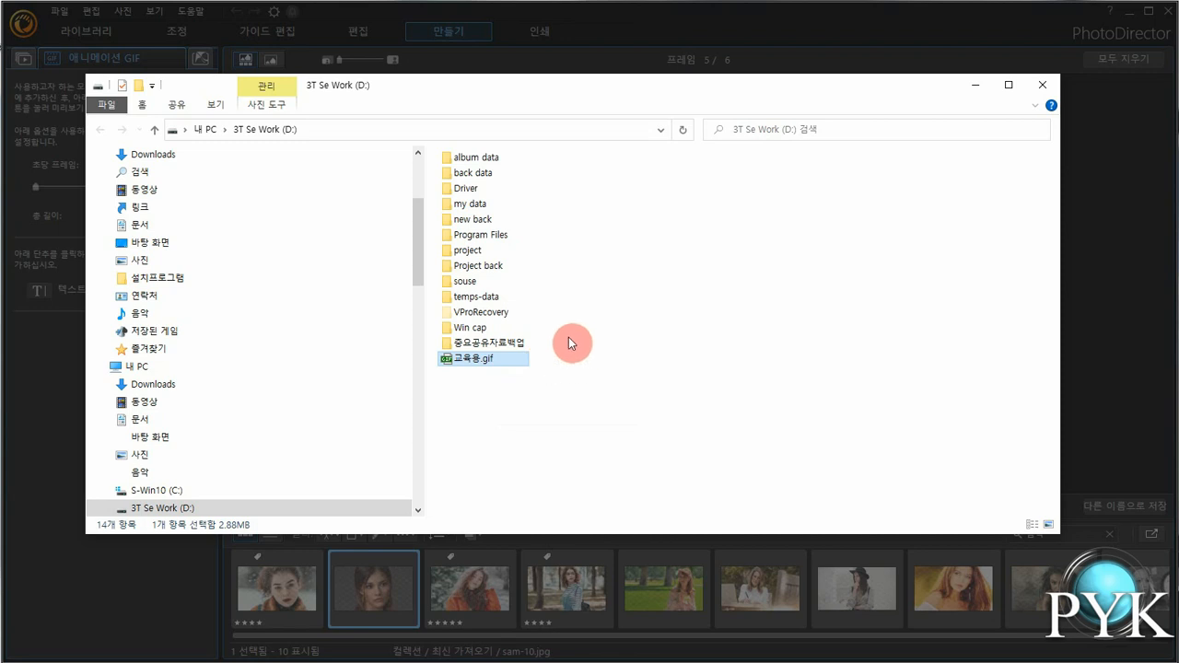
pyautogui.doubleClick(468, 359)
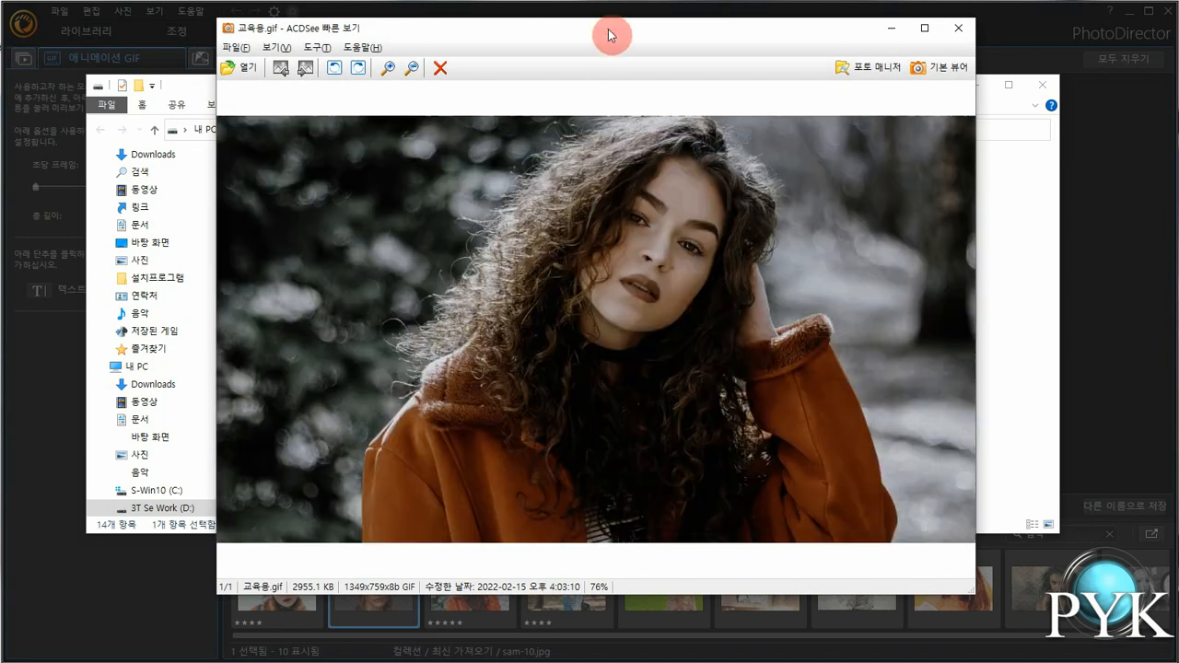
pyautogui.moveTo(608, 30); pyautogui.dragTo(573, 31)
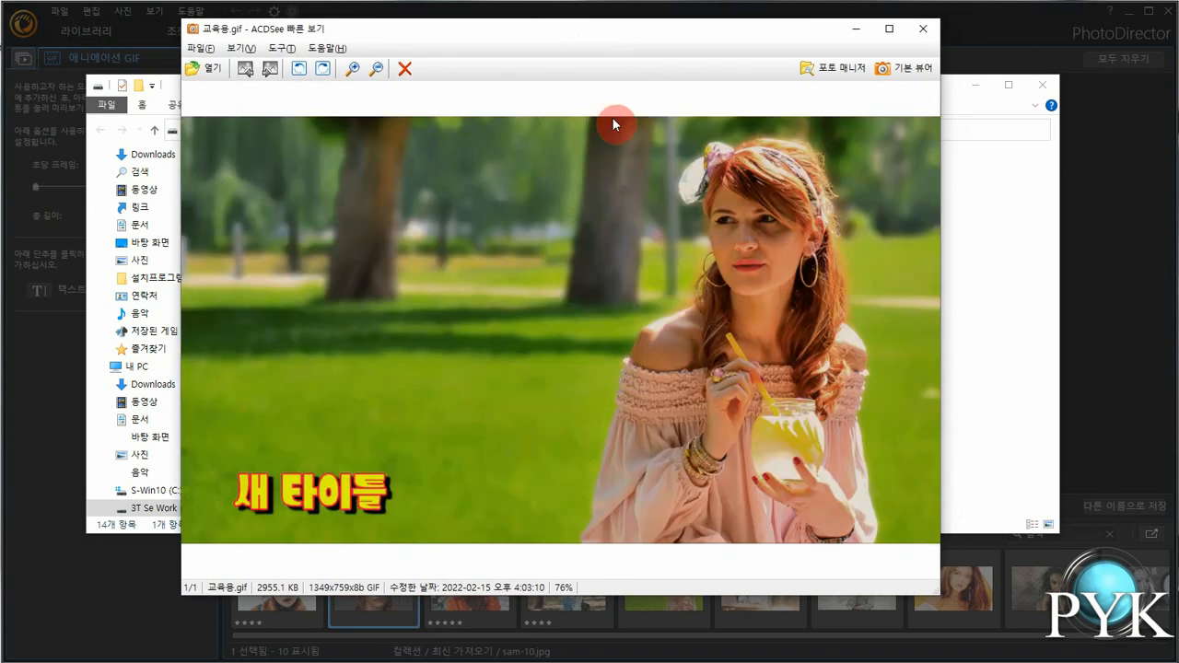